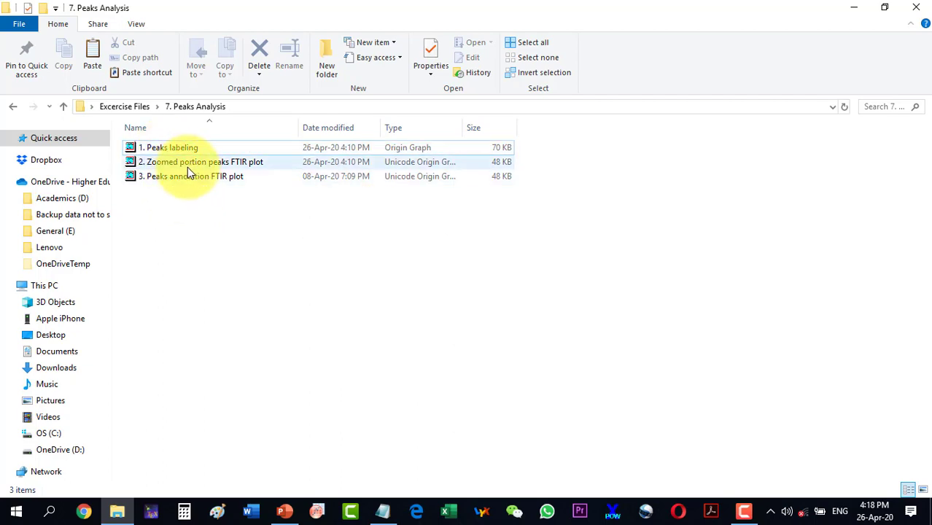
Open the "1. Peaks labeling" Origin project and review its Time and Intensity data alongside the graph.
{"action": "double_click", "coordinate": [179, 148]}
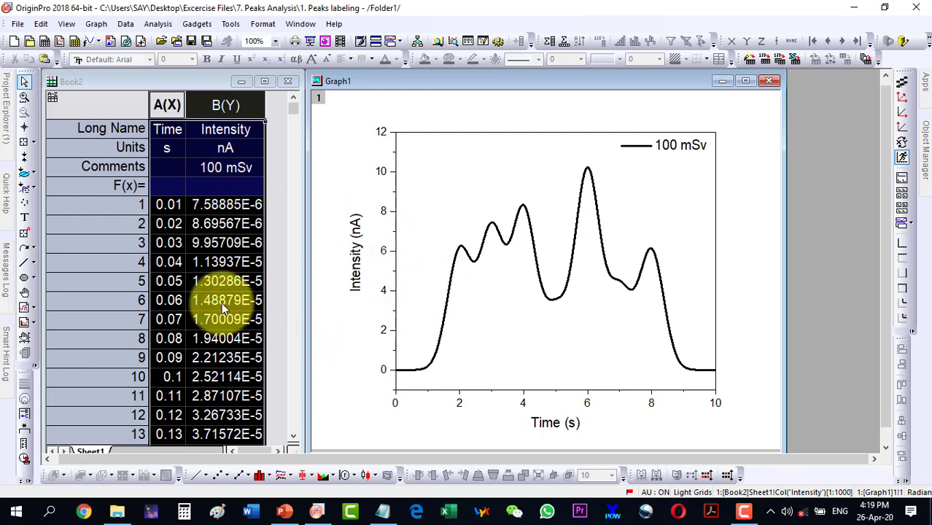
{"action": "left_click", "coordinate": [226, 280]}
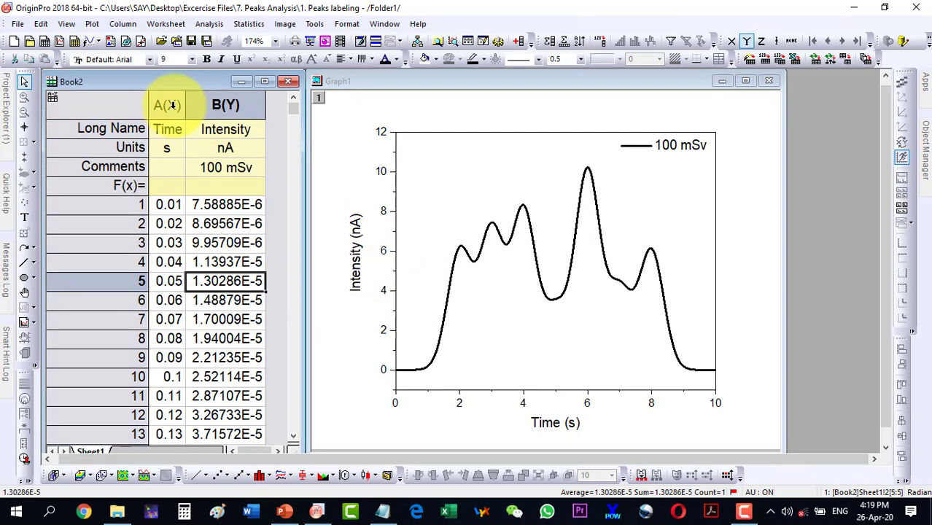
{"action": "left_click", "coordinate": [215, 106]}
{"action": "left_click", "coordinate": [218, 242]}
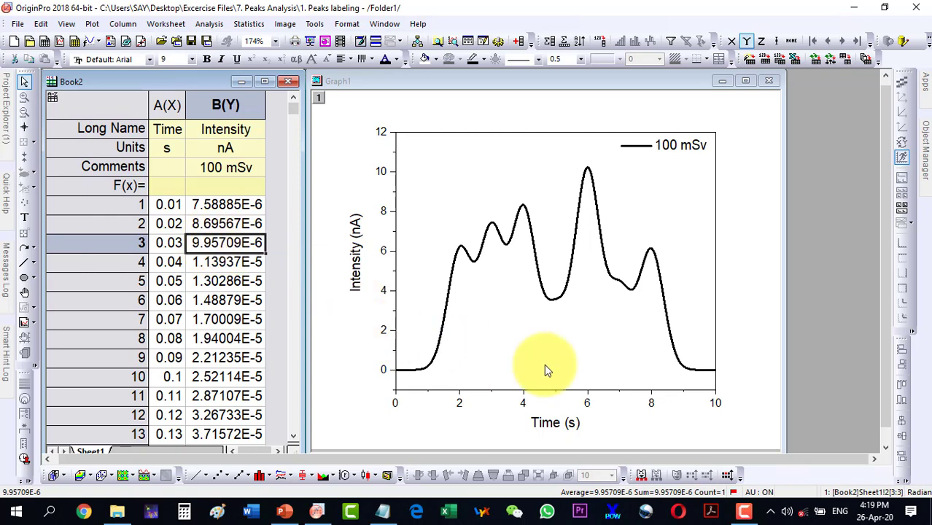
{"action": "left_click", "coordinate": [730, 348]}
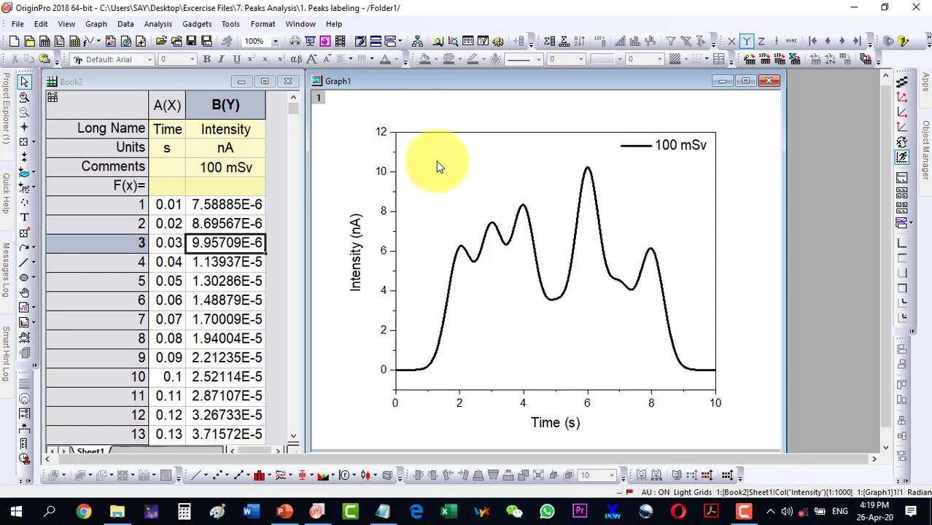
Open the Peak Analyzer dialog for the 100 mSv curve and enlarge its preview window beside the dialog.
{"action": "left_click", "coordinate": [487, 239]}
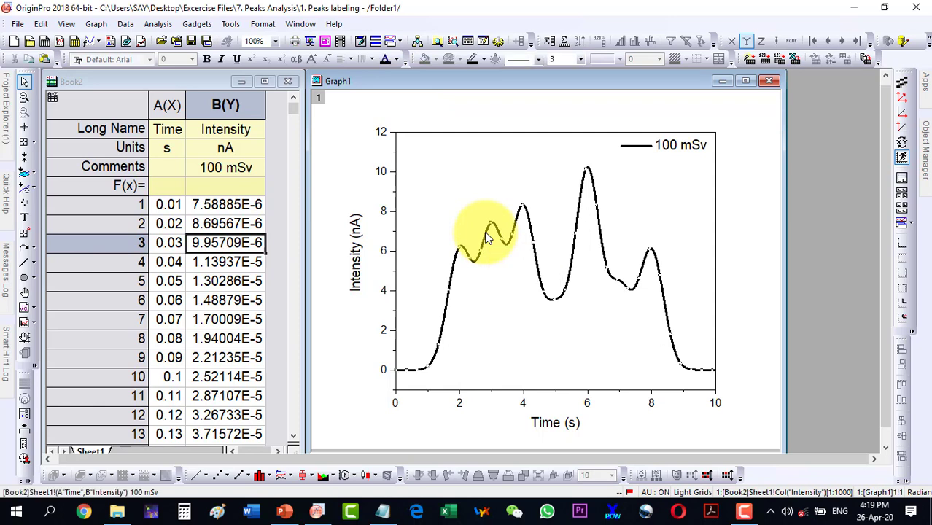
{"action": "left_click", "coordinate": [159, 25]}
{"action": "mouse_move", "coordinate": [190, 118]}
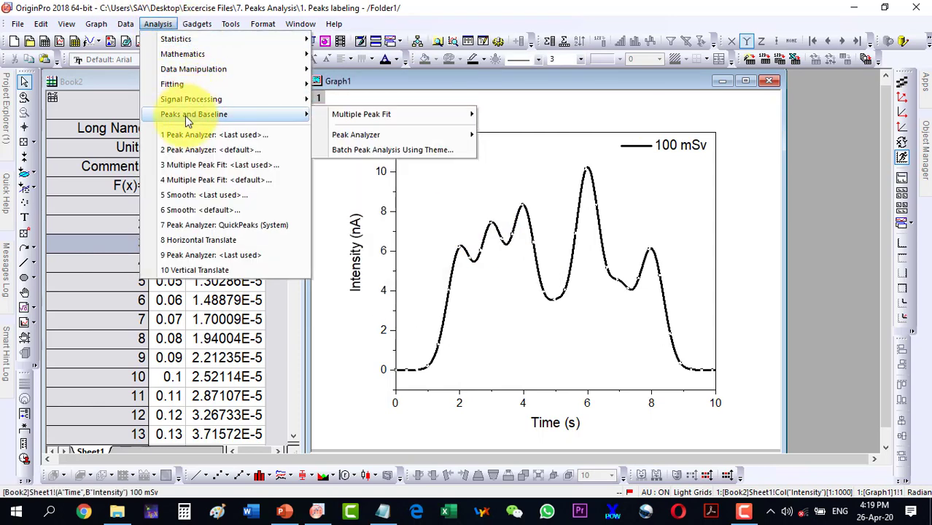
{"action": "mouse_move", "coordinate": [356, 138]}
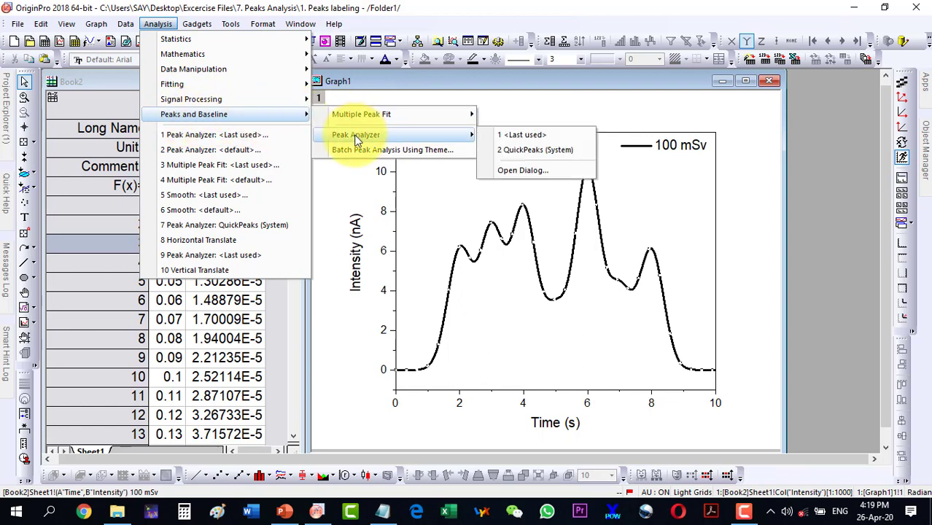
{"action": "left_click", "coordinate": [513, 172]}
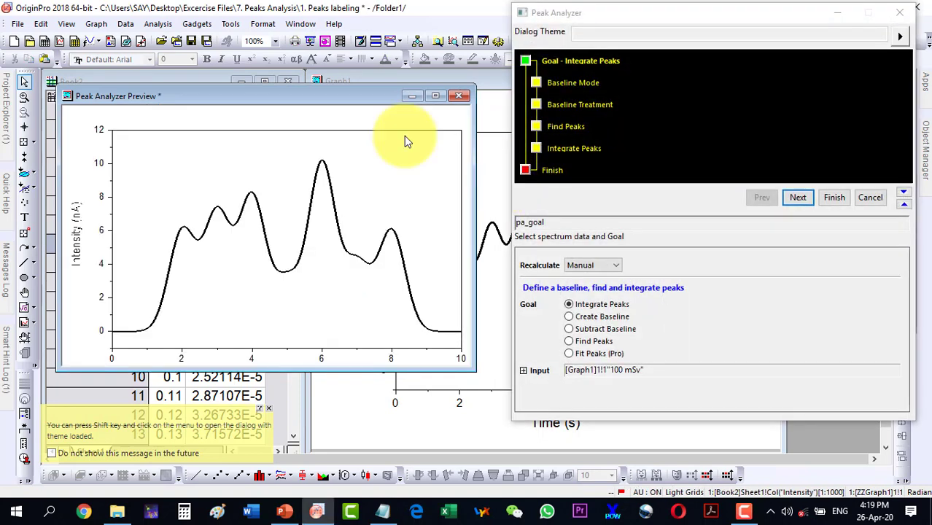
{"action": "left_click_drag", "start_coordinate": [243, 93], "coordinate": [228, 81]}
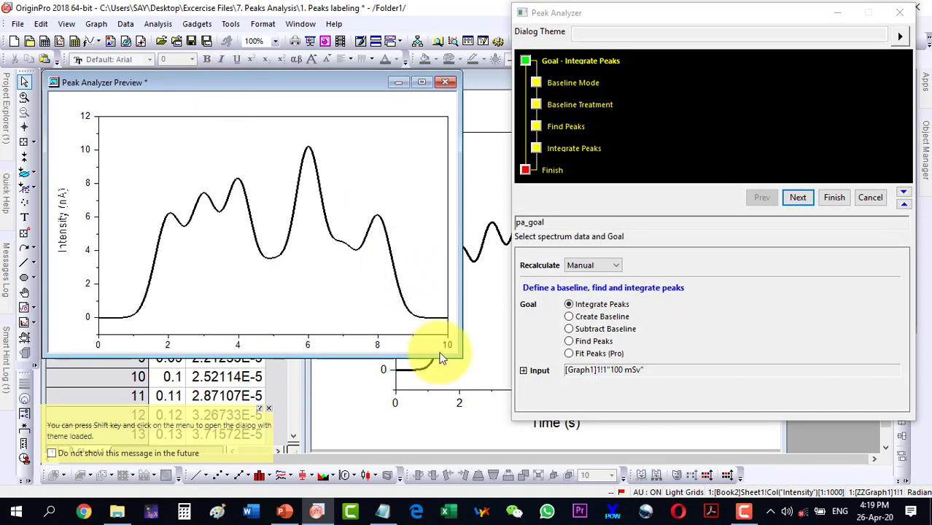
{"action": "left_click_drag", "start_coordinate": [465, 369], "coordinate": [506, 453]}
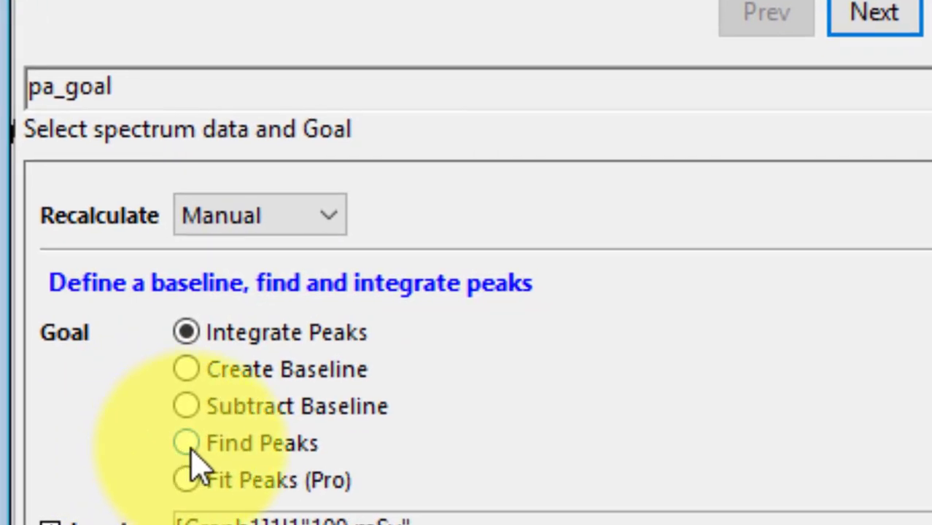
Run the Peak Analyzer with the Find Peaks goal, a constant minimum baseline without subtraction, and automatic peak finding.
{"action": "left_click", "coordinate": [191, 456]}
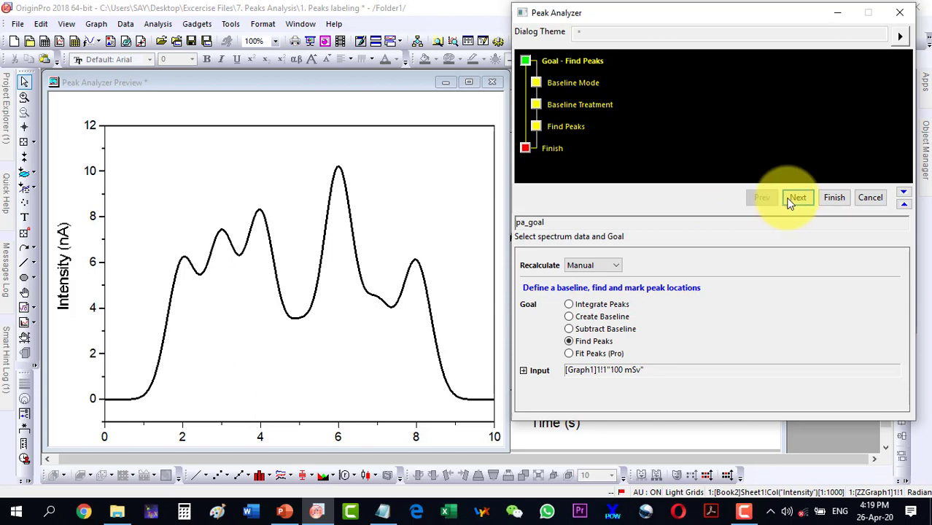
{"action": "left_click", "coordinate": [796, 197]}
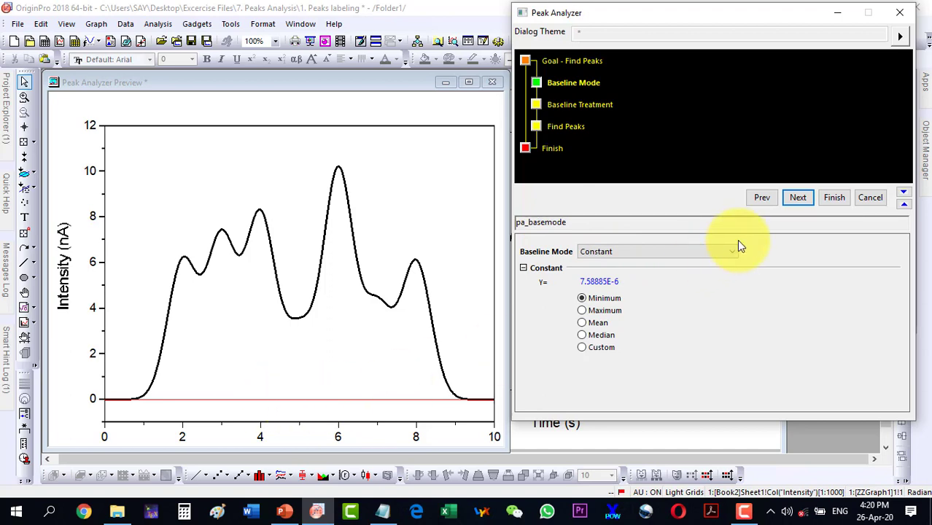
{"action": "left_click", "coordinate": [798, 200]}
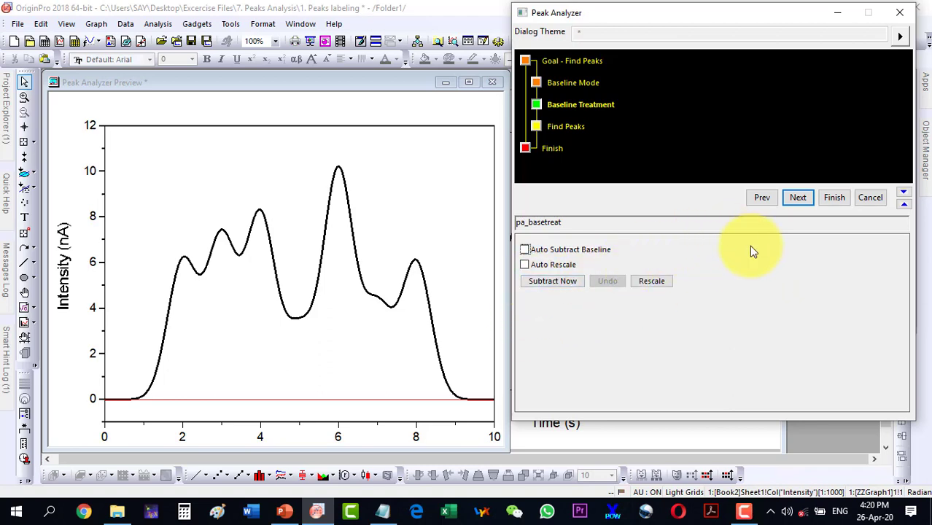
{"action": "left_click", "coordinate": [799, 198]}
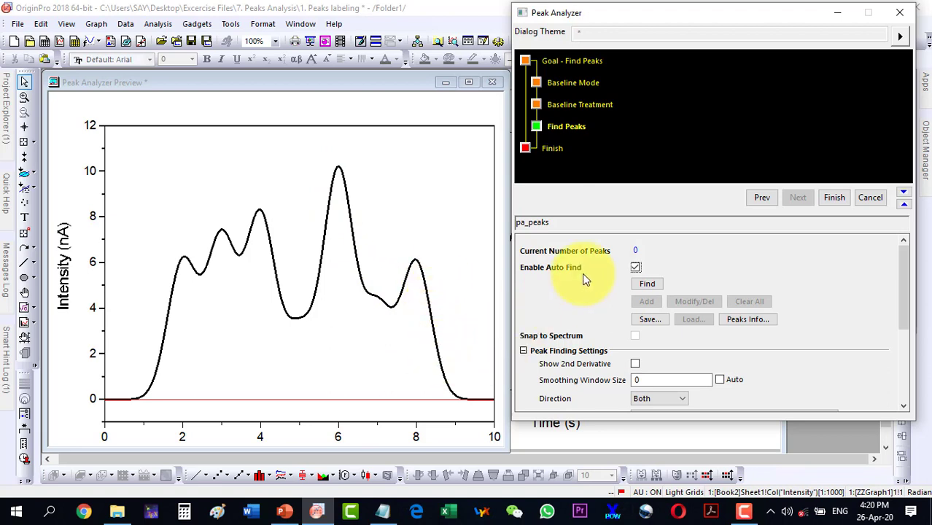
{"action": "left_click", "coordinate": [641, 283]}
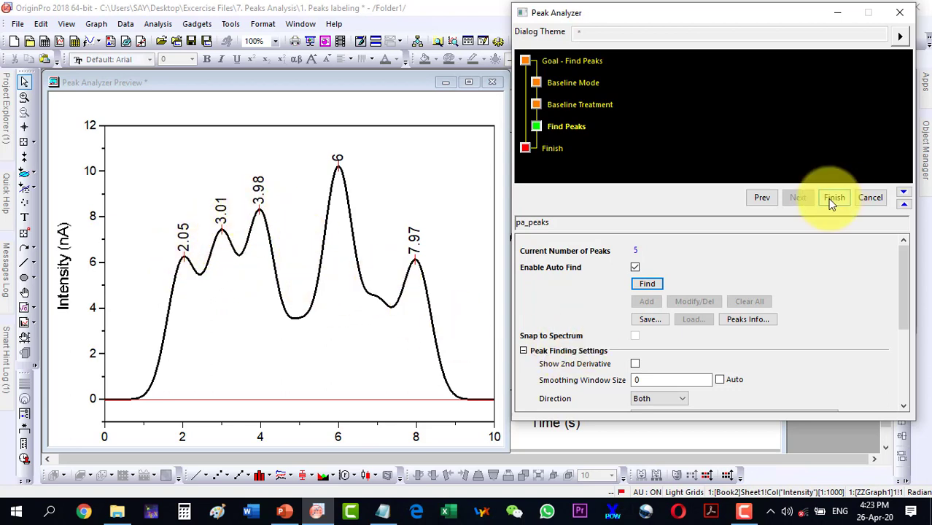
{"action": "left_click", "coordinate": [833, 200]}
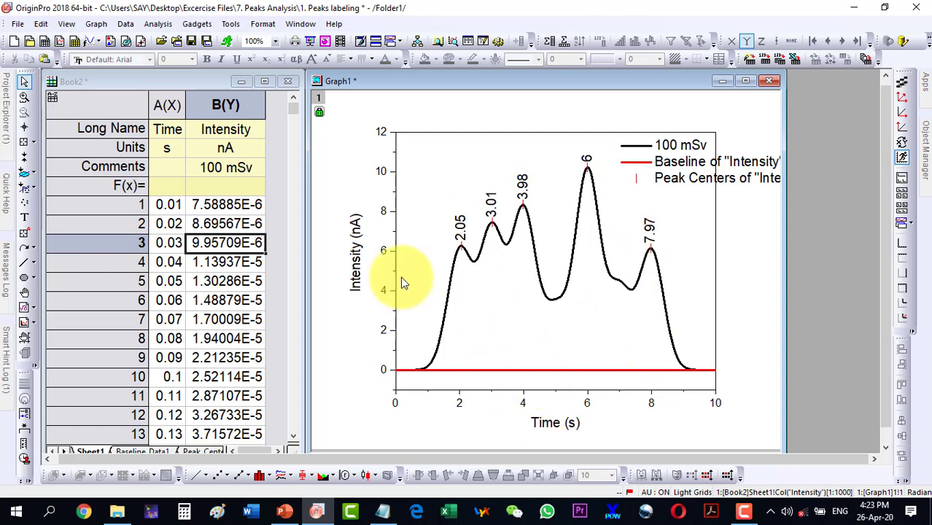
Examine the generated baseline data and the X and Y values of the peak centers in the Book2 workbook.
{"action": "left_click_drag", "start_coordinate": [305, 235], "coordinate": [537, 208]}
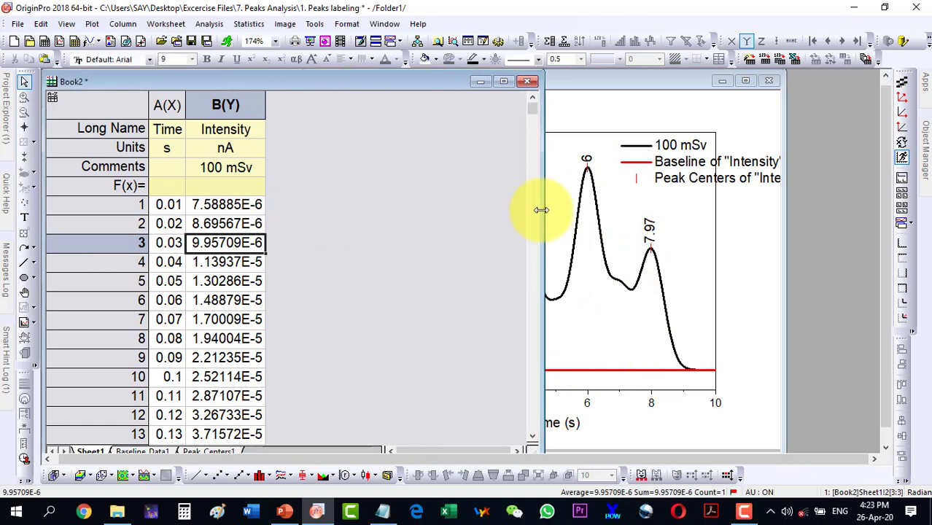
{"action": "left_click", "coordinate": [503, 81]}
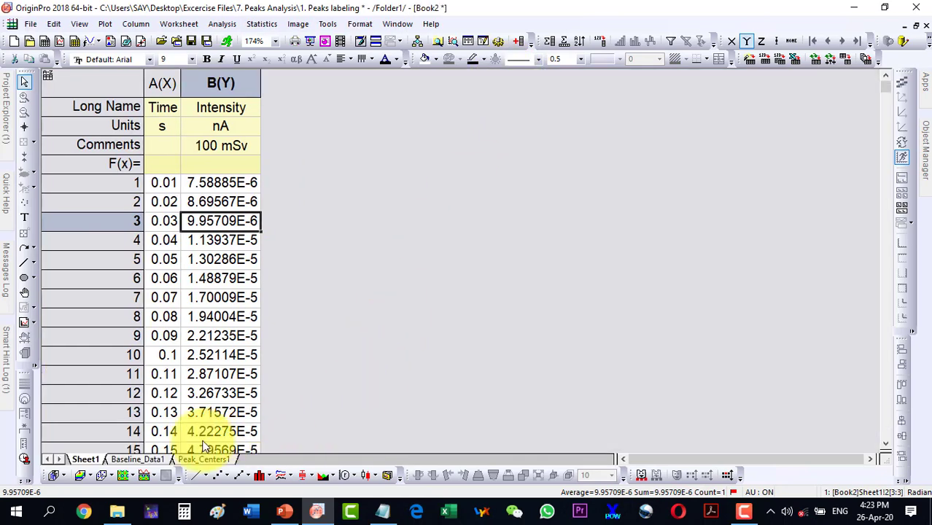
{"action": "left_click", "coordinate": [140, 459]}
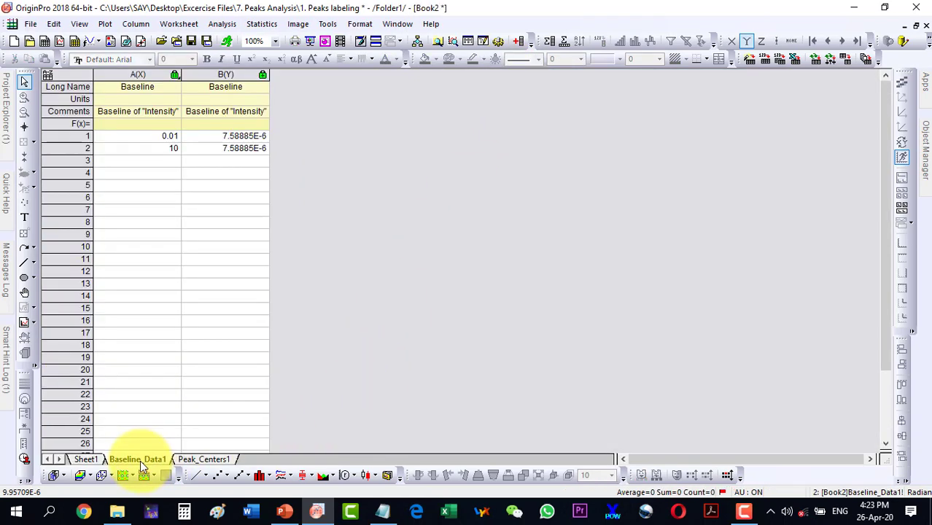
{"action": "left_click", "coordinate": [197, 459]}
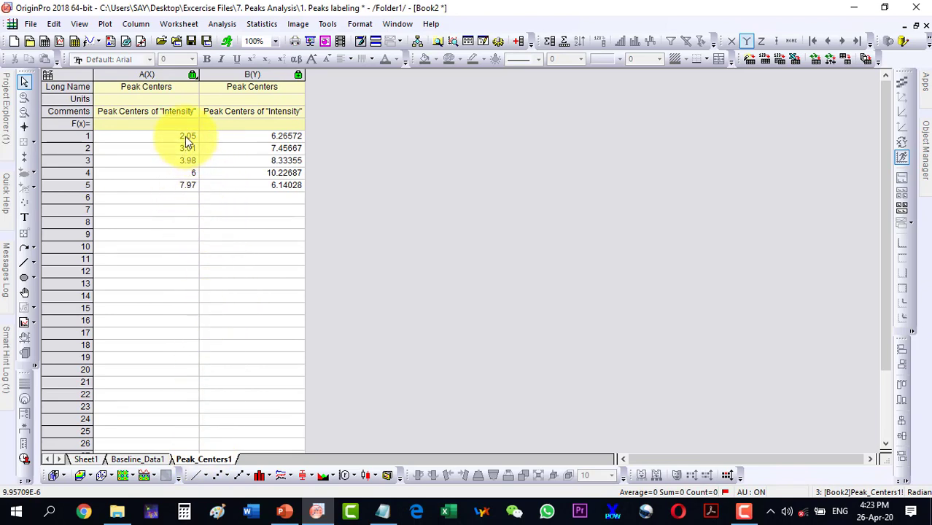
{"action": "left_click_drag", "start_coordinate": [186, 134], "coordinate": [185, 187]}
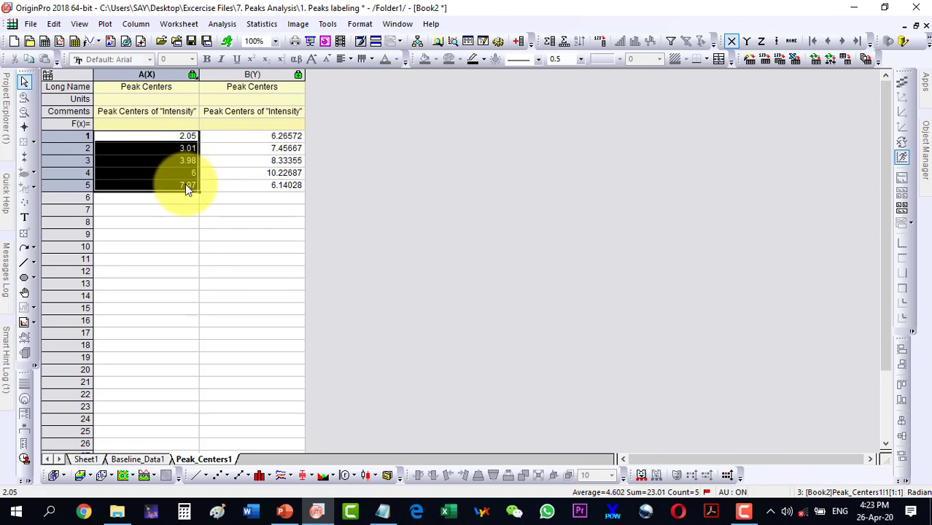
{"action": "left_click_drag", "start_coordinate": [289, 140], "coordinate": [282, 182]}
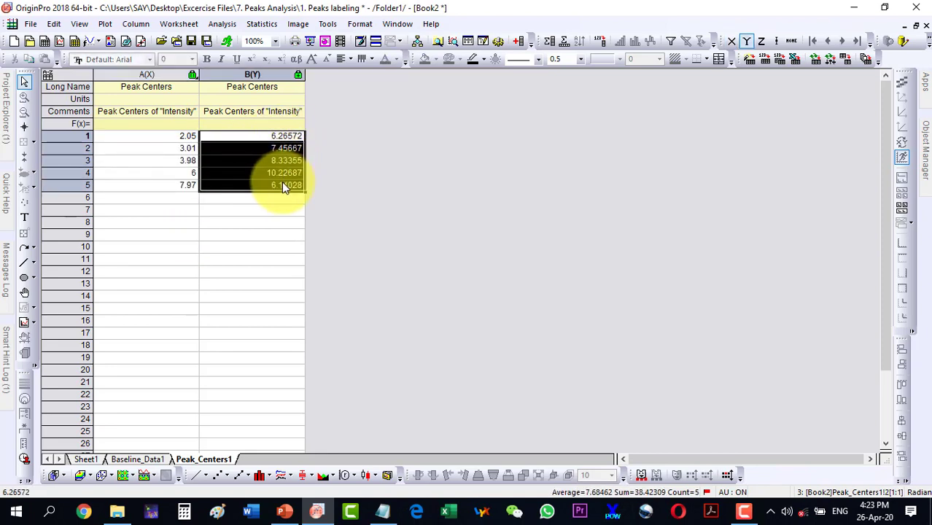
{"action": "left_click", "coordinate": [337, 199]}
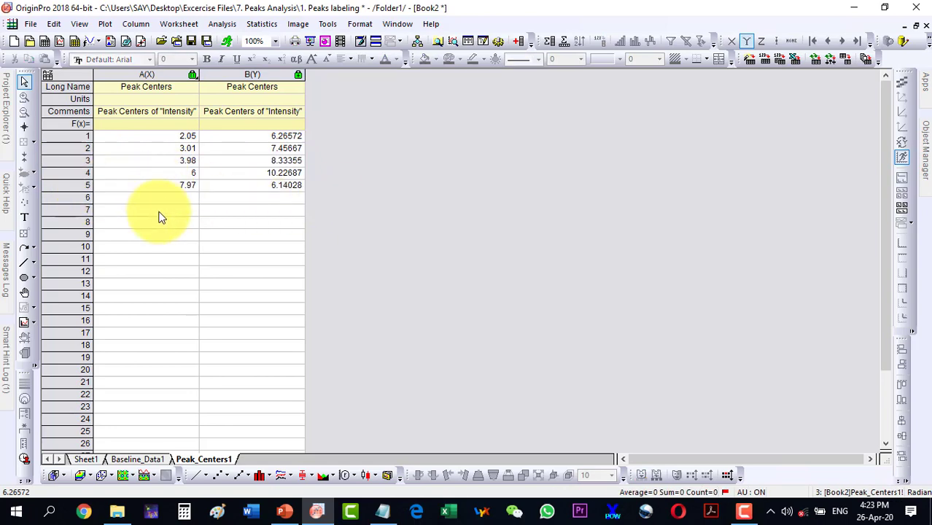
{"action": "scroll", "coordinate": [160, 217], "scroll_direction": "up", "scroll_amount": 5}
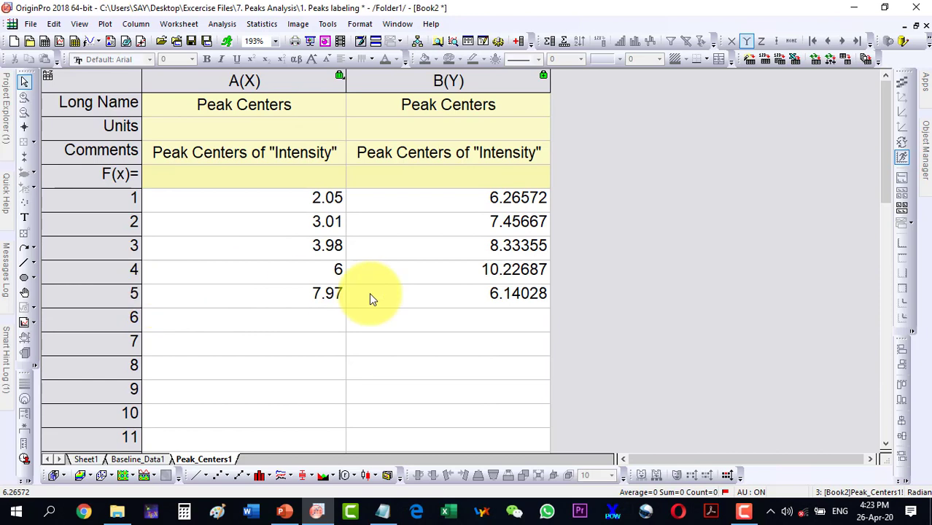
{"action": "left_click_drag", "start_coordinate": [298, 202], "coordinate": [459, 302]}
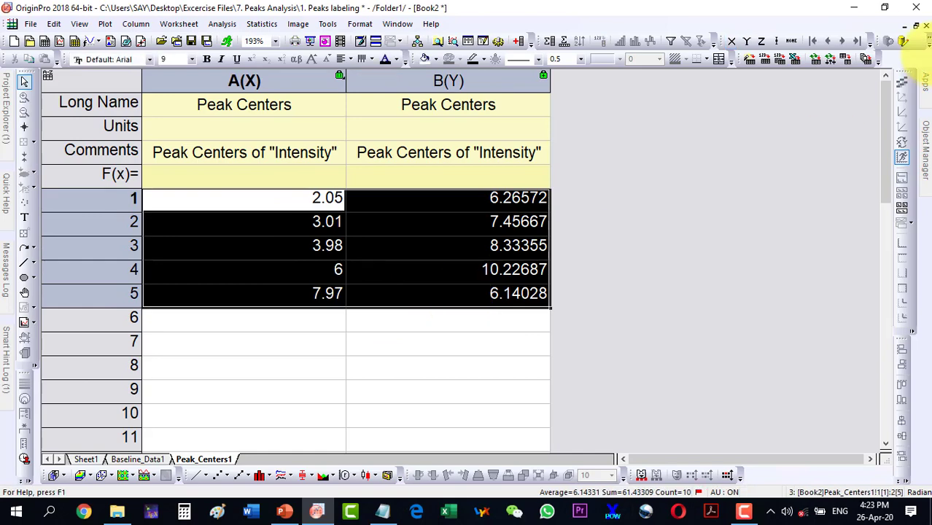
{"action": "left_click", "coordinate": [916, 27]}
Maximize the Graph1 window and delete the legend from the plot.
{"action": "left_click", "coordinate": [632, 180]}
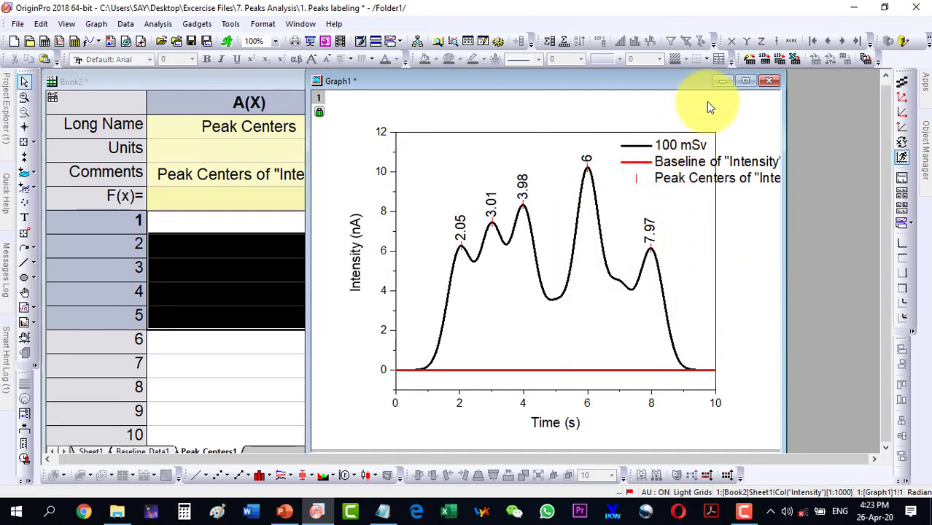
{"action": "left_click", "coordinate": [745, 80]}
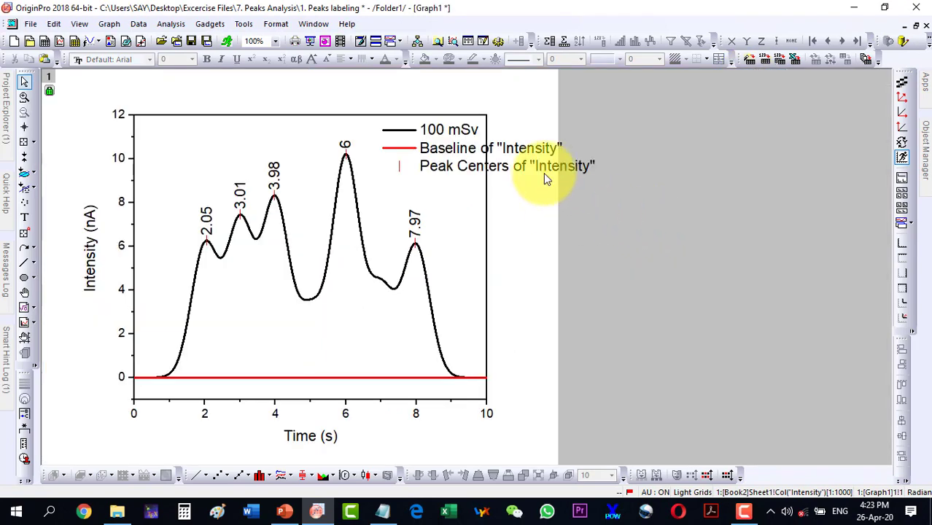
{"action": "left_click", "coordinate": [541, 173]}
{"action": "key", "text": "Delete"}
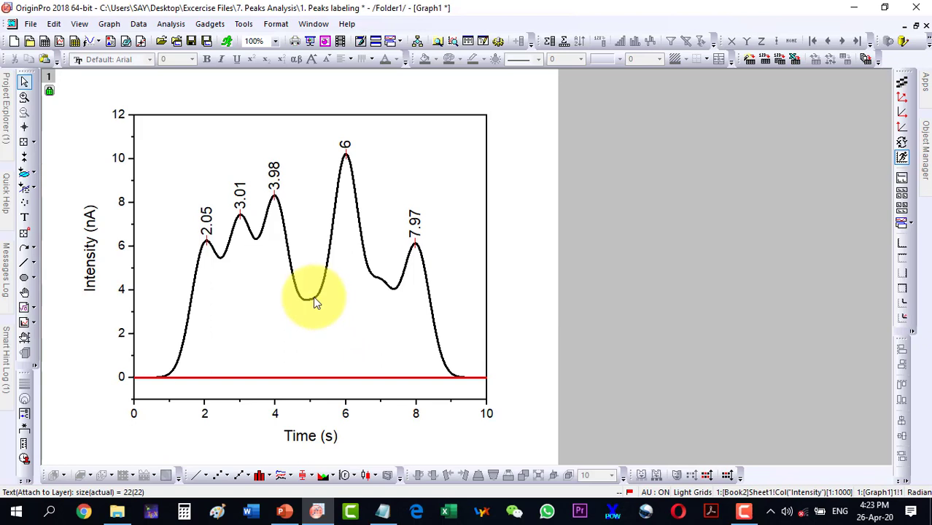
Shift all the peak labels together slightly upward, away from the peak tips.
{"action": "left_click", "coordinate": [207, 220]}
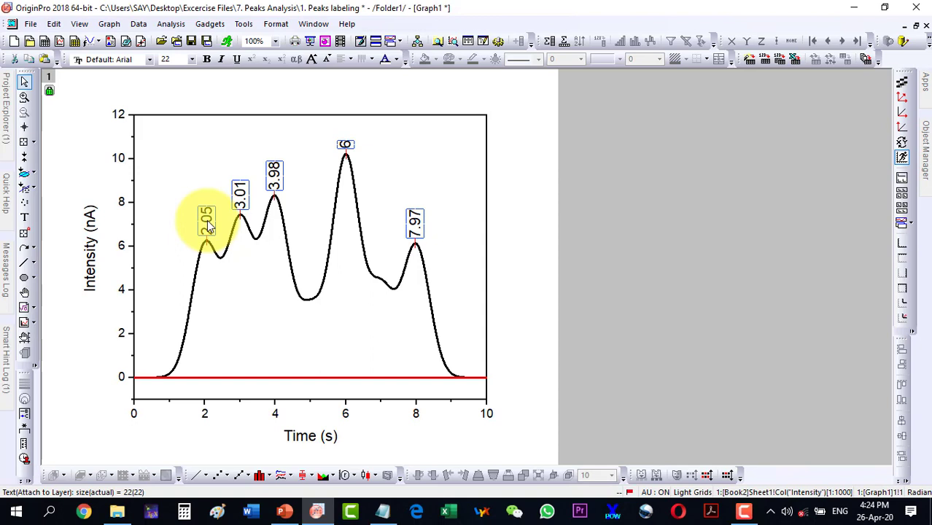
{"action": "key", "text": "Escape"}
{"action": "left_click", "coordinate": [207, 223]}
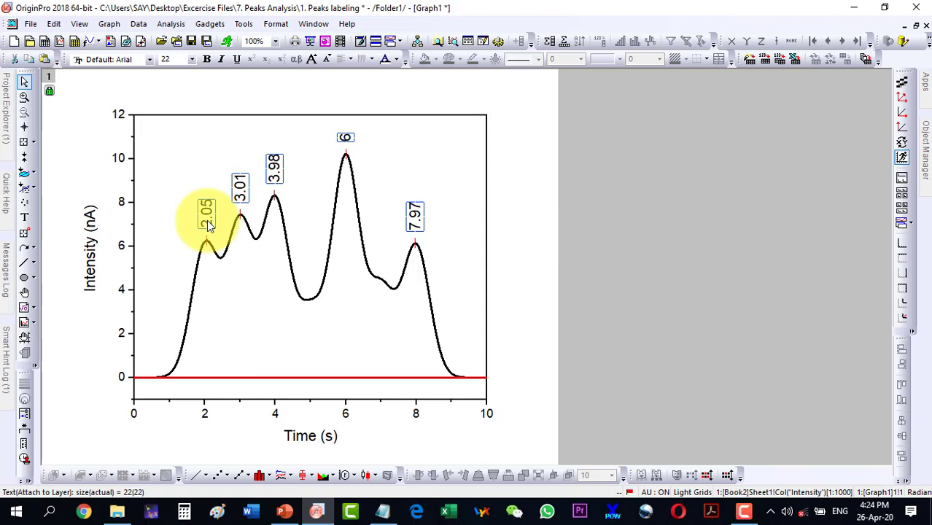
{"action": "left_click", "coordinate": [237, 302]}
Select only the 2.05 label and nudge it up and down until it sits slightly higher above its peak.
{"action": "left_click", "coordinate": [208, 218]}
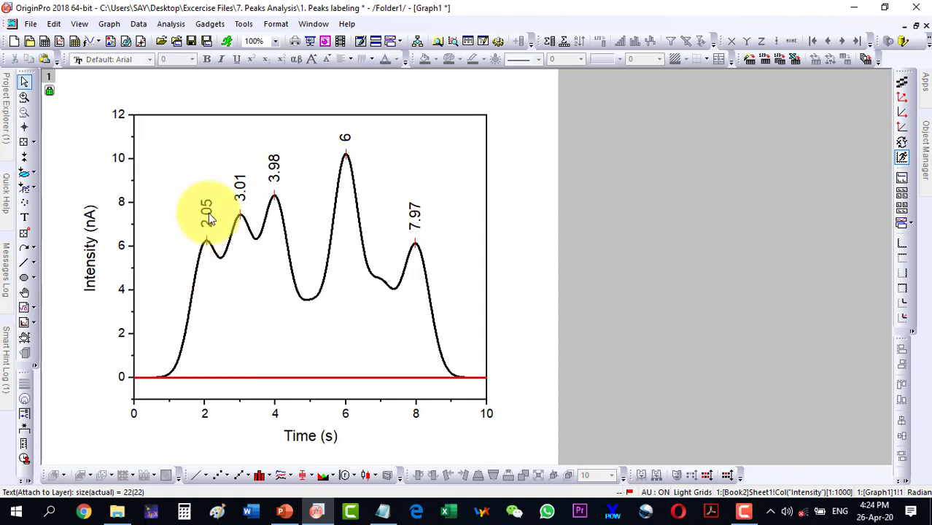
{"action": "left_click", "coordinate": [207, 216]}
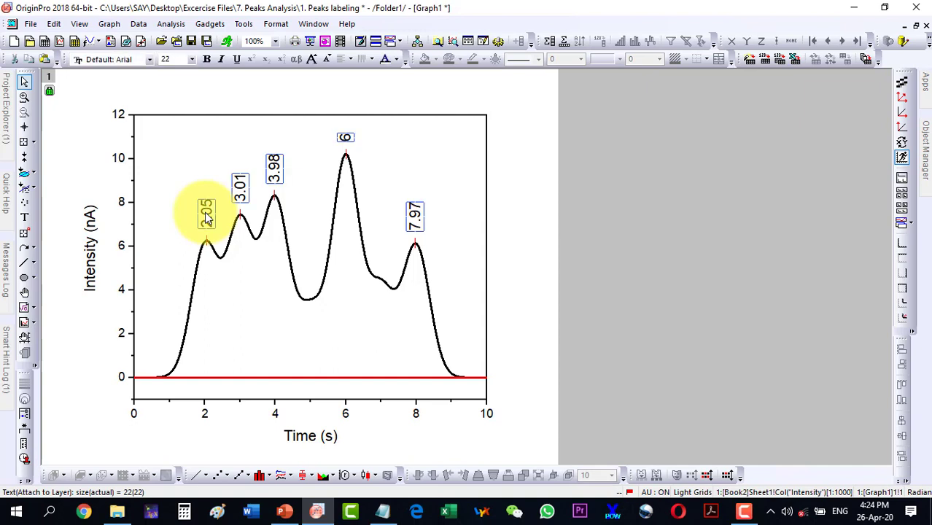
{"action": "left_click", "coordinate": [208, 217]}
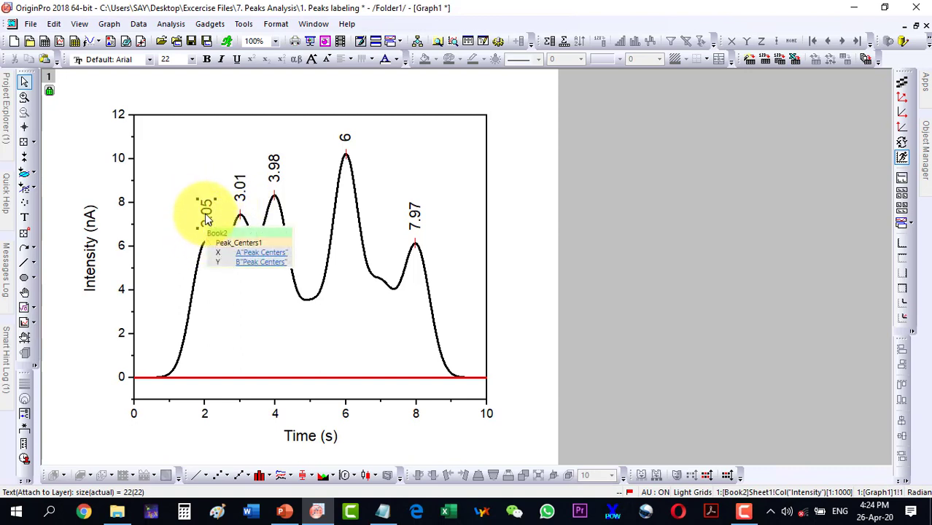
{"action": "key", "text": "Up"}
{"action": "key", "text": "Up"}
{"action": "key", "text": "Up"}
{"action": "key", "text": "Up"}
{"action": "key", "text": "Down"}
{"action": "key", "text": "Down"}
{"action": "key", "text": "Down"}
{"action": "key", "text": "Down"}
{"action": "key", "text": "Down"}
{"action": "key", "text": "Down"}
{"action": "key", "text": "Down"}
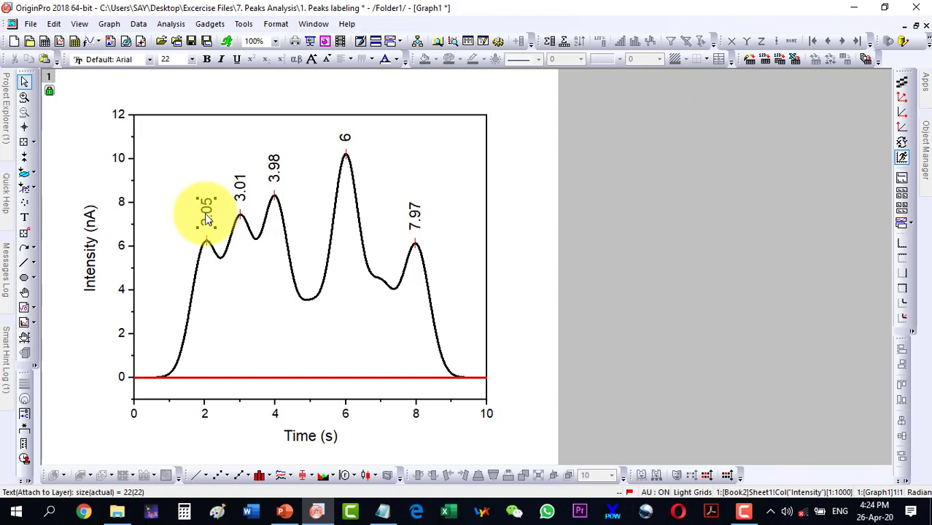
{"action": "key", "text": "Up"}
Set the symbol size of the red peak-center markers to 30 in their plot properties and apply it to the graph.
{"action": "left_click", "coordinate": [274, 171]}
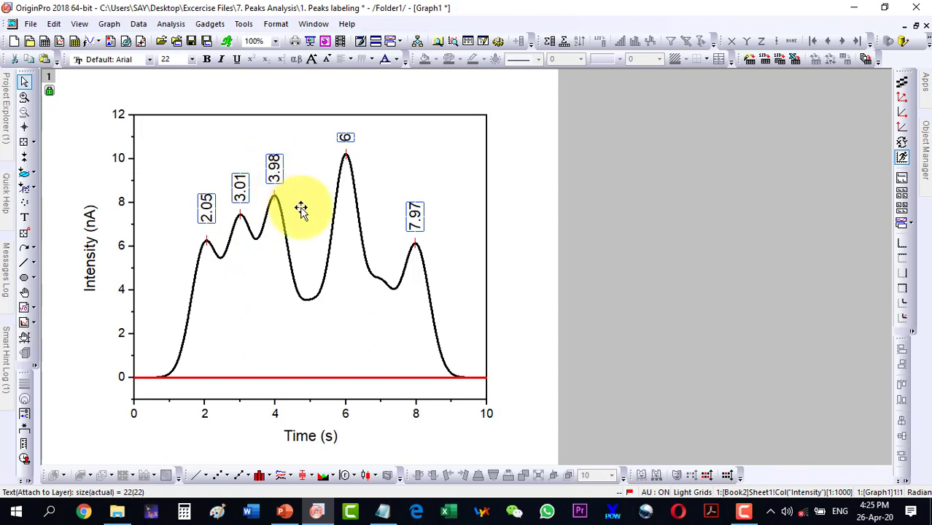
{"action": "left_click", "coordinate": [222, 288]}
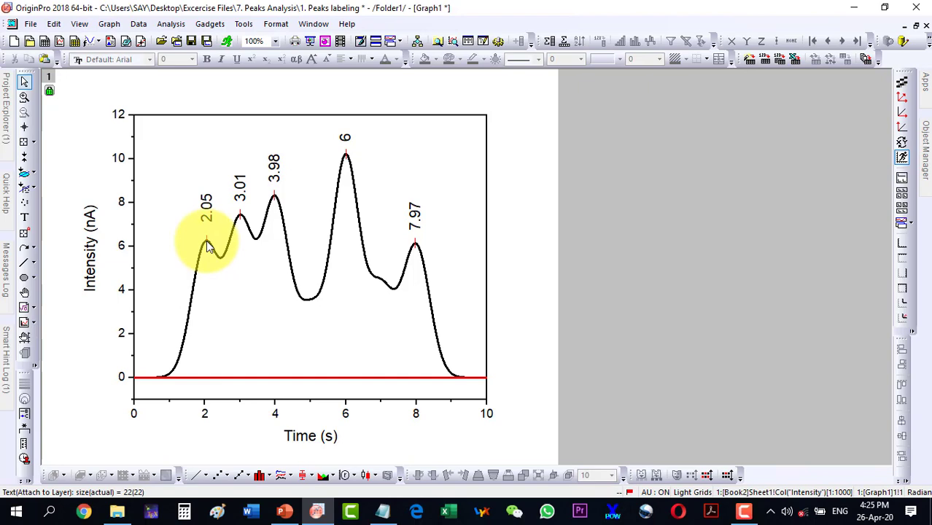
{"action": "left_click", "coordinate": [272, 165]}
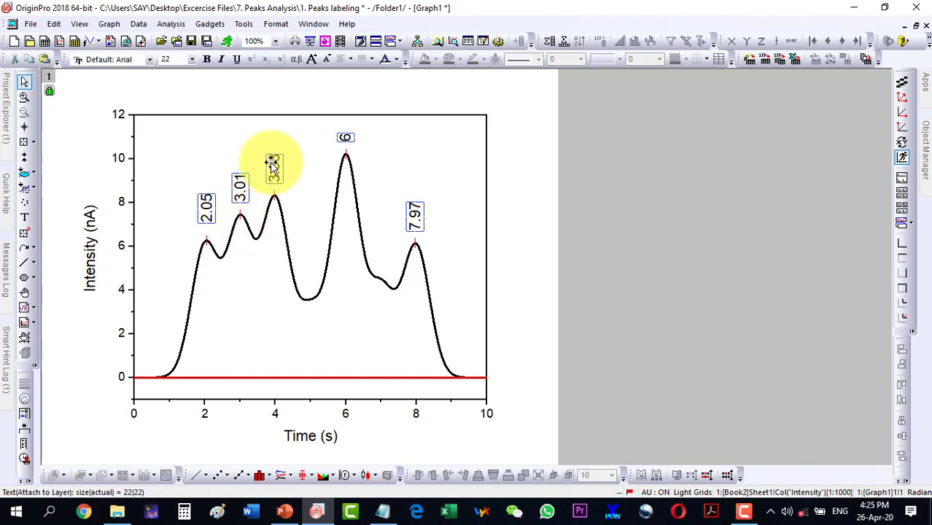
{"action": "double_click", "coordinate": [274, 166]}
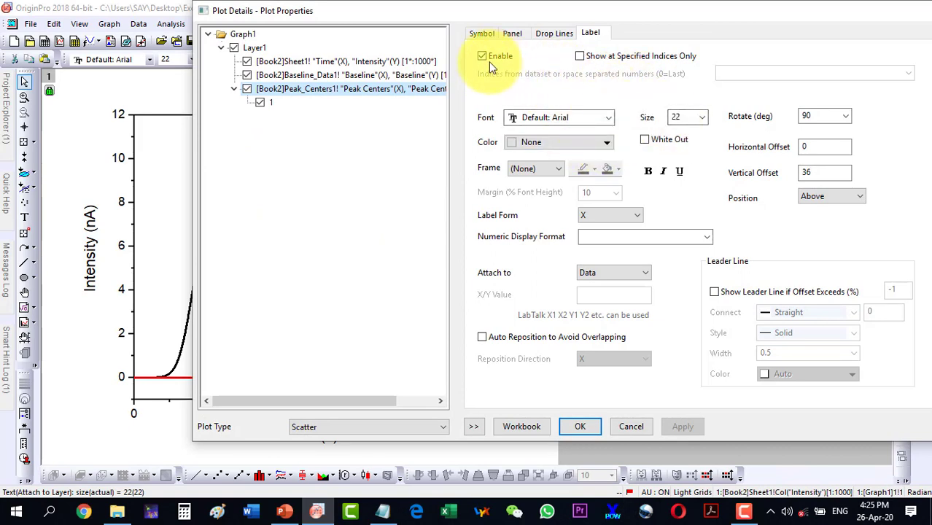
{"action": "left_click", "coordinate": [481, 34]}
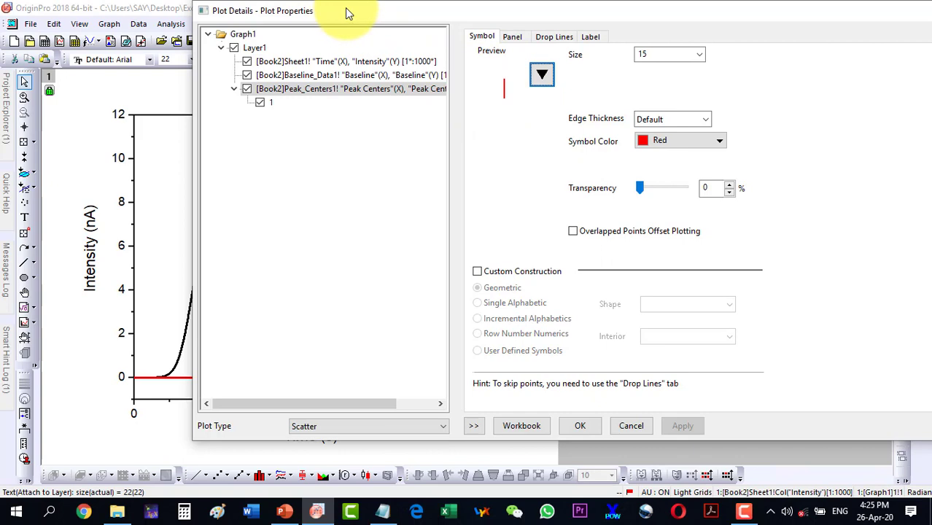
{"action": "left_click_drag", "start_coordinate": [345, 10], "coordinate": [415, 10]}
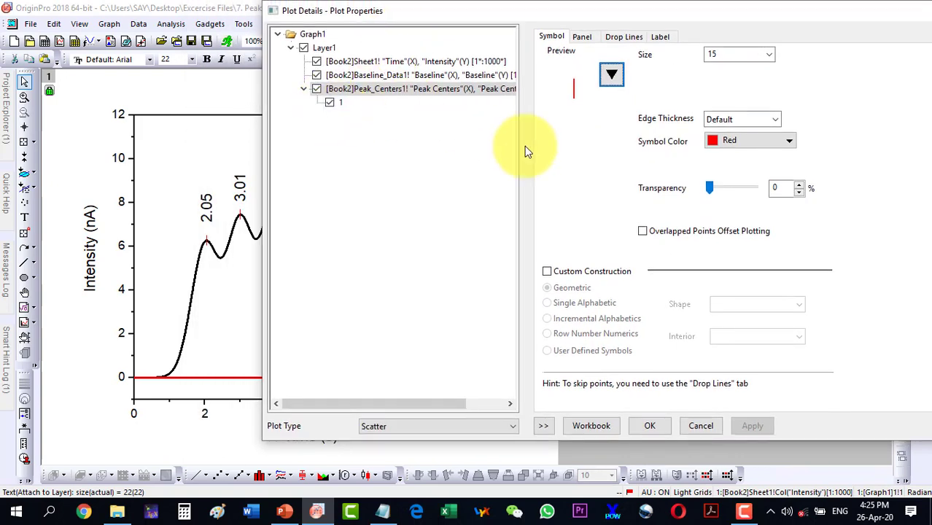
{"action": "left_click", "coordinate": [612, 77]}
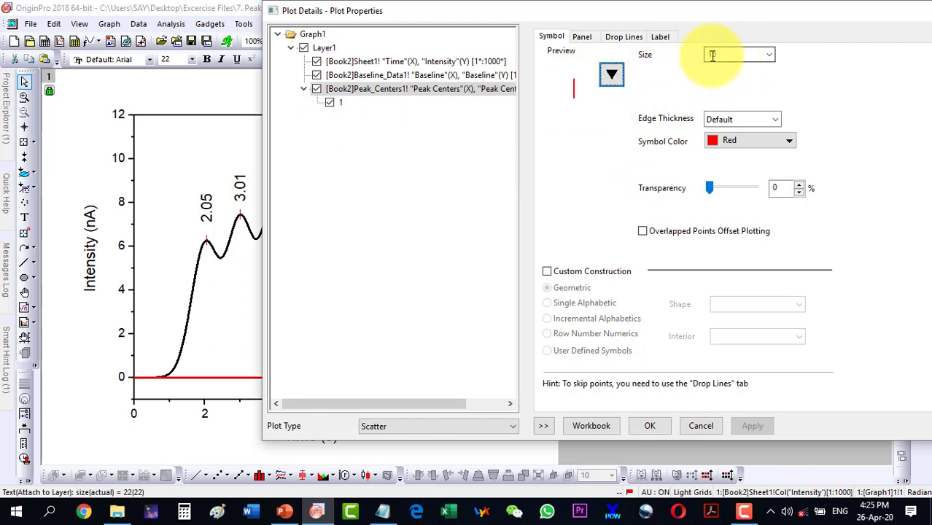
{"action": "left_click", "coordinate": [769, 56]}
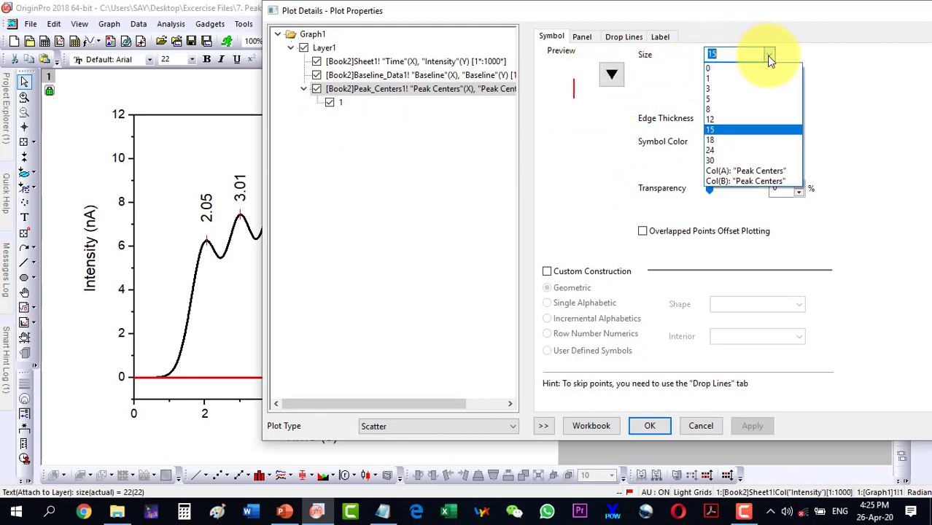
{"action": "left_click", "coordinate": [727, 161]}
{"action": "left_click", "coordinate": [749, 421]}
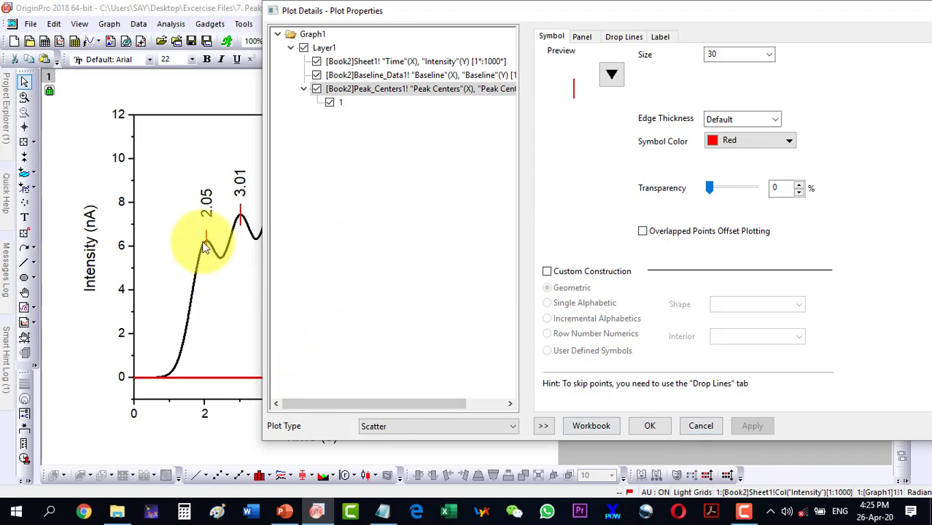
{"action": "left_click_drag", "start_coordinate": [312, 10], "coordinate": [572, 10]}
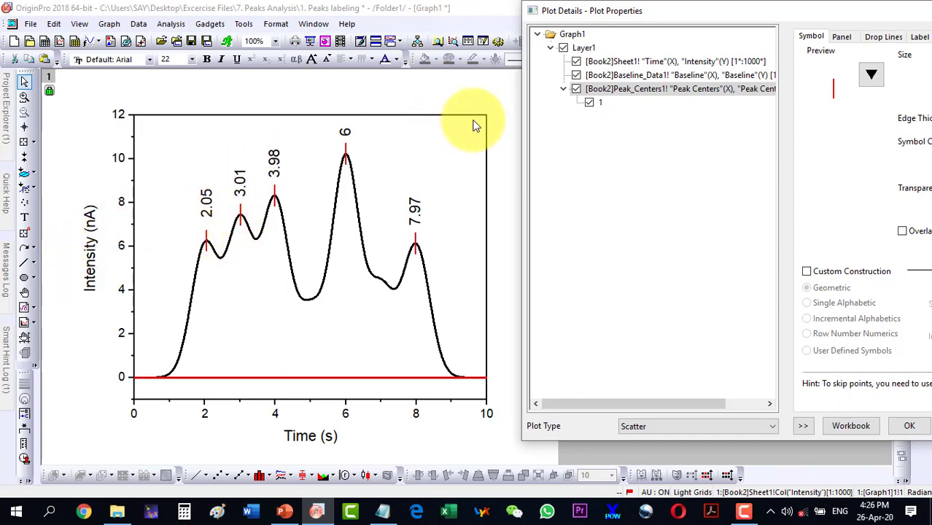
{"action": "left_click_drag", "start_coordinate": [675, 14], "coordinate": [476, 18]}
{"action": "left_click", "coordinate": [372, 93]}
{"action": "left_click", "coordinate": [370, 88]}
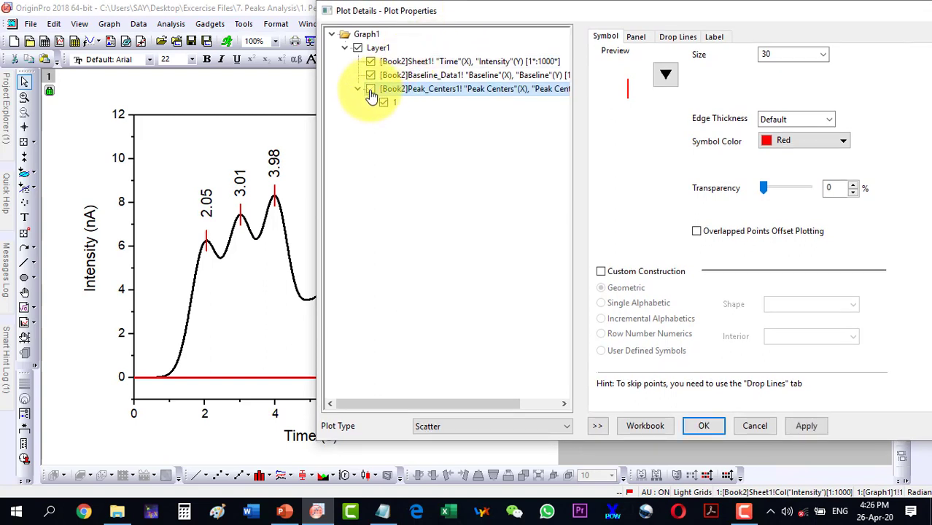
{"action": "left_click", "coordinate": [371, 75]}
{"action": "left_click", "coordinate": [370, 61]}
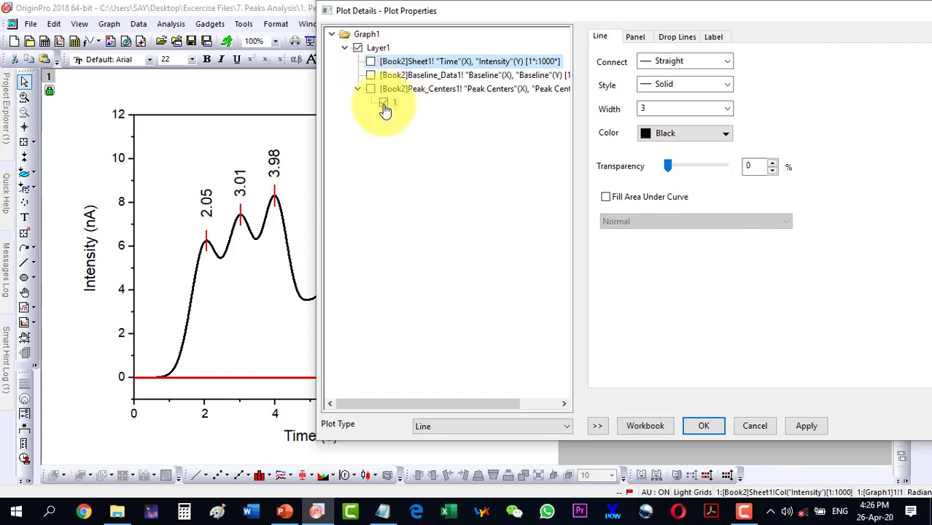
{"action": "left_click", "coordinate": [635, 37]}
{"action": "left_click", "coordinate": [601, 37]}
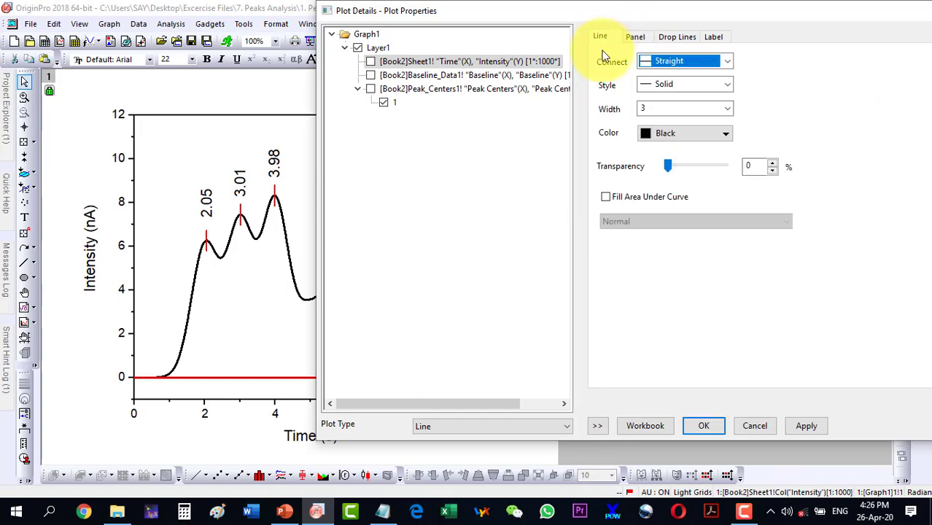
{"action": "left_click", "coordinate": [757, 428]}
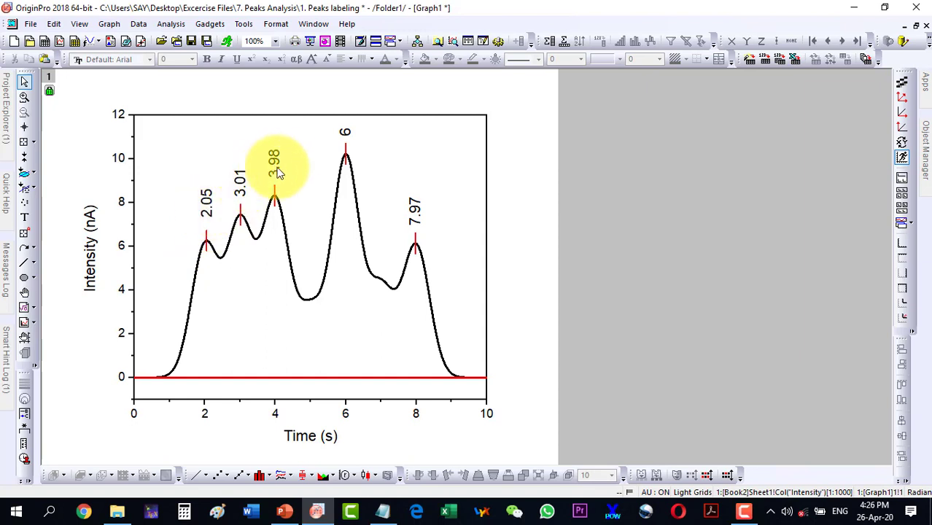
Increase the font size of all the peak labels to 26.
{"action": "left_click", "coordinate": [414, 211]}
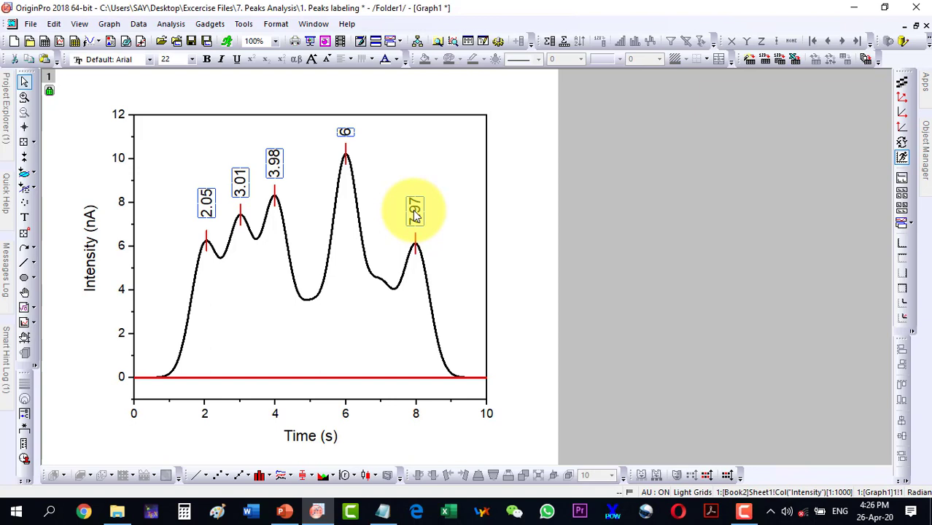
{"action": "key", "text": "ctrl+shift+period"}
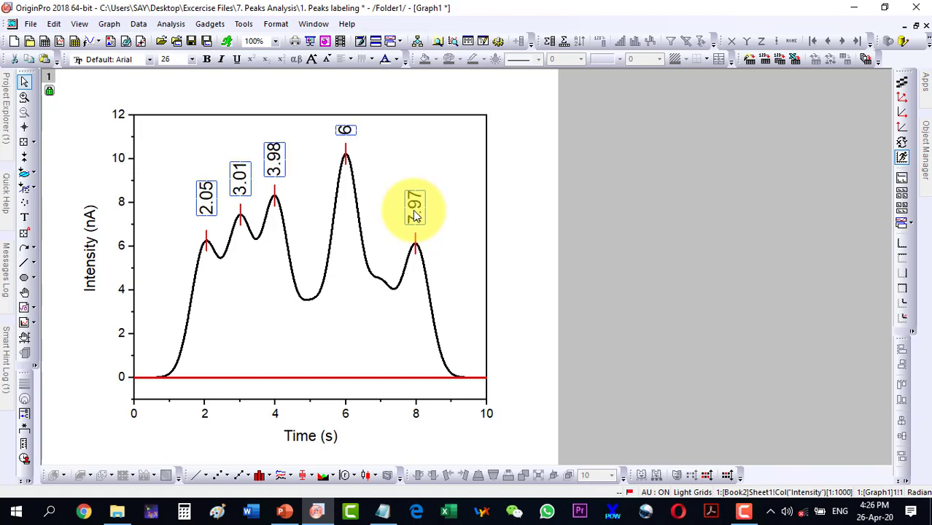
{"action": "key", "text": "ctrl+shift+period"}
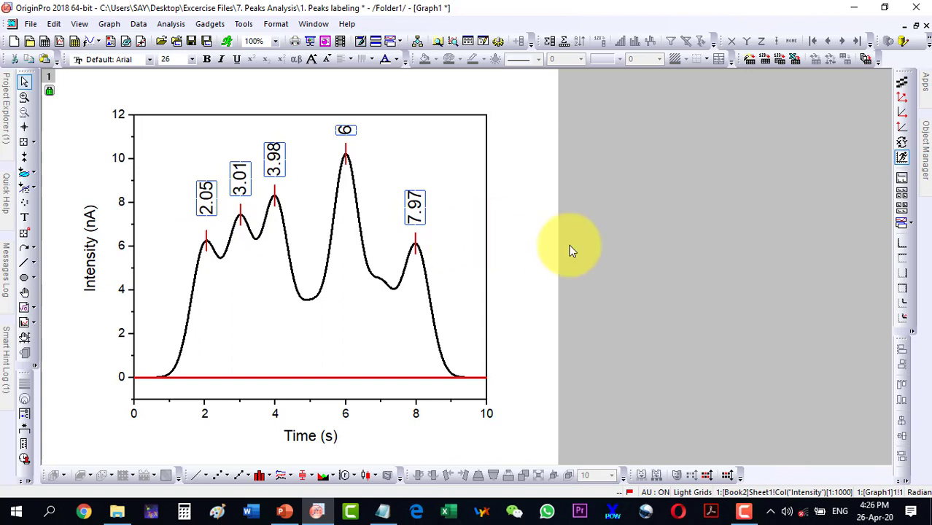
Switch to File Explorer and open the Origin project "2. Zoomed portion peaks FTIR plot" from the 7. Peaks Analysis folder.
{"action": "key", "text": "alt+Tab"}
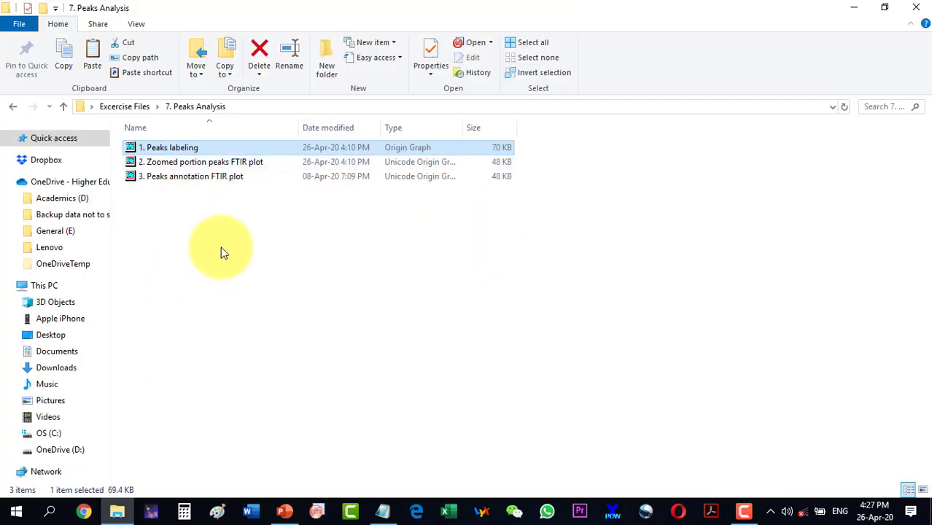
{"action": "double_click", "coordinate": [173, 163]}
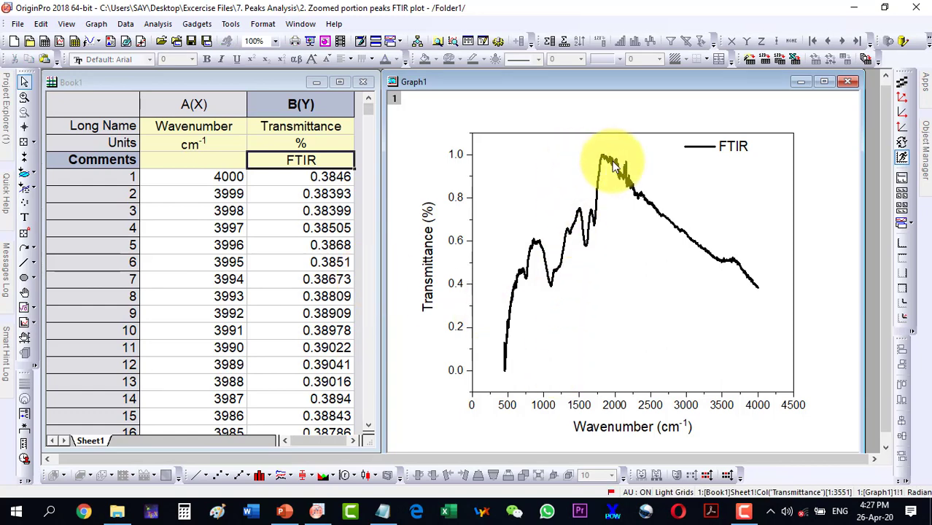
Open the Peak Analyzer for the FTIR curve, and reposition and enlarge its preview window.
{"action": "mouse_move", "coordinate": [613, 166]}
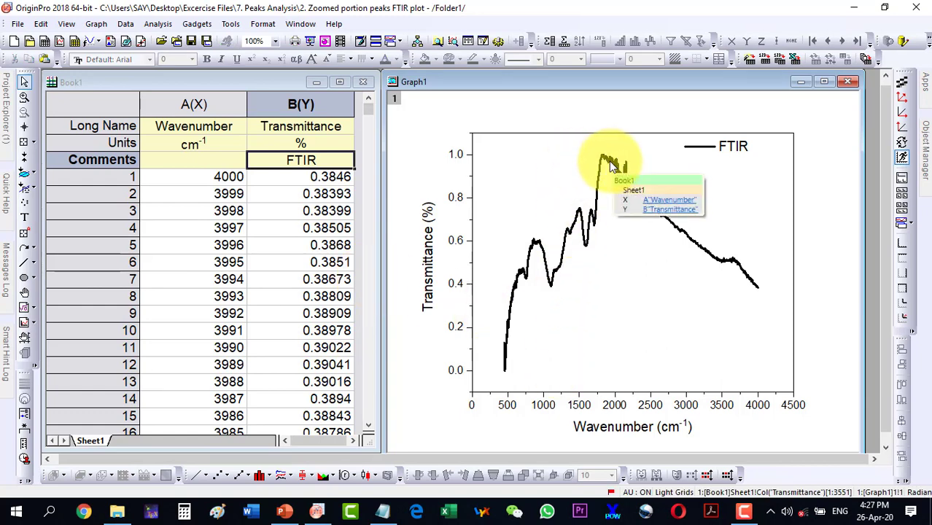
{"action": "left_click", "coordinate": [570, 232]}
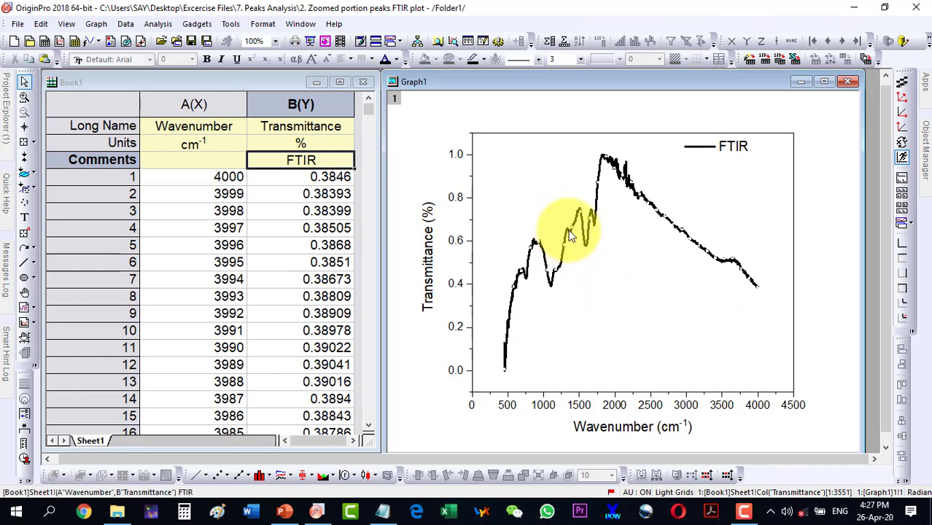
{"action": "left_click", "coordinate": [157, 24]}
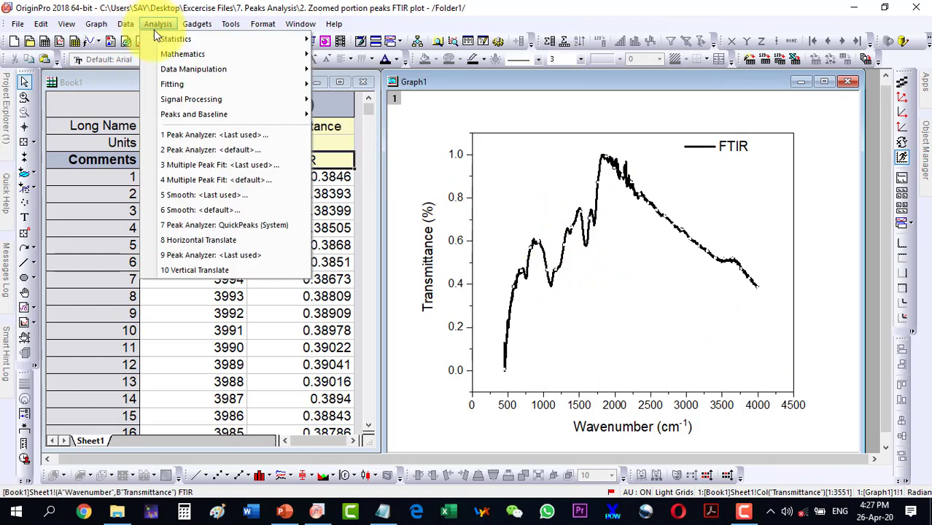
{"action": "mouse_move", "coordinate": [156, 116]}
{"action": "mouse_move", "coordinate": [343, 134]}
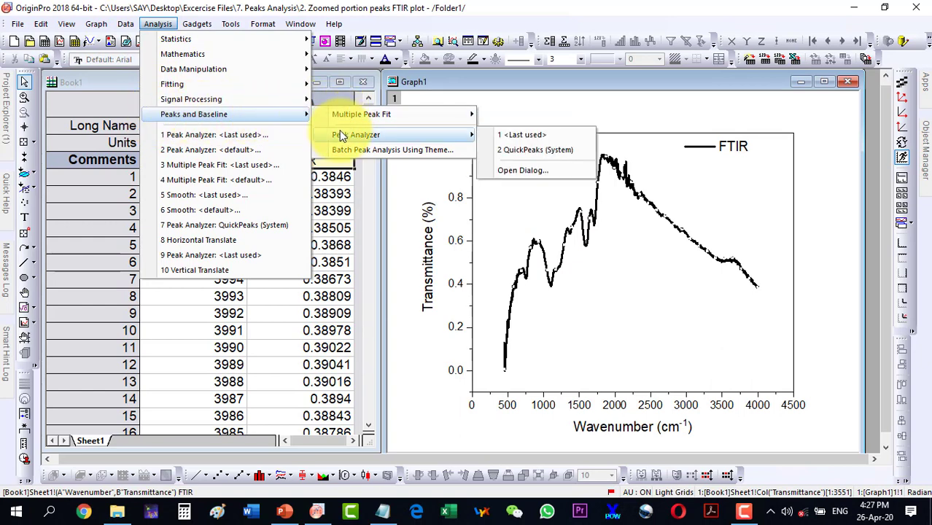
{"action": "left_click", "coordinate": [519, 171]}
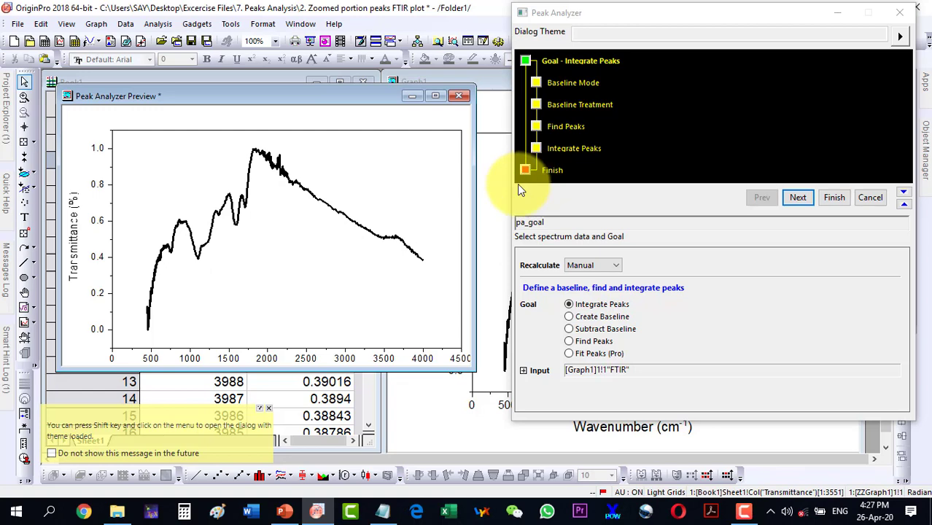
{"action": "left_click_drag", "start_coordinate": [325, 99], "coordinate": [313, 84]}
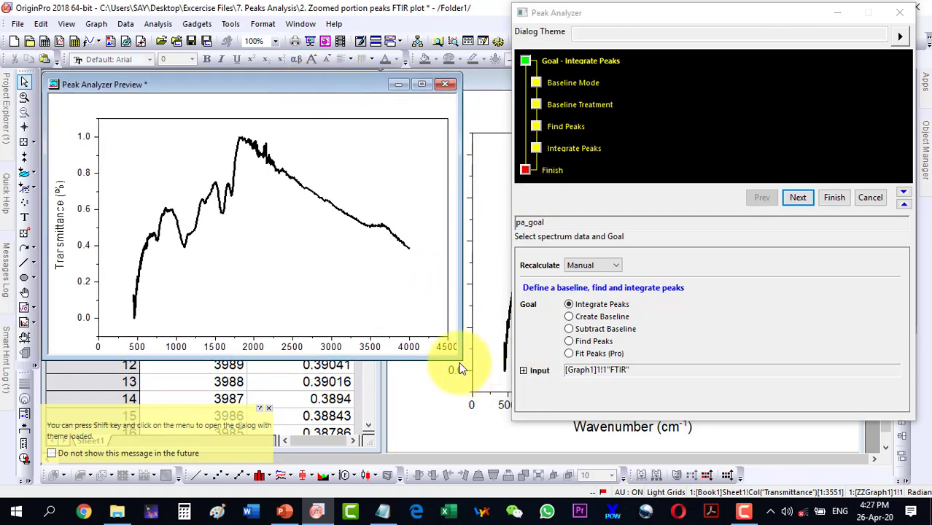
{"action": "left_click_drag", "start_coordinate": [457, 358], "coordinate": [532, 450]}
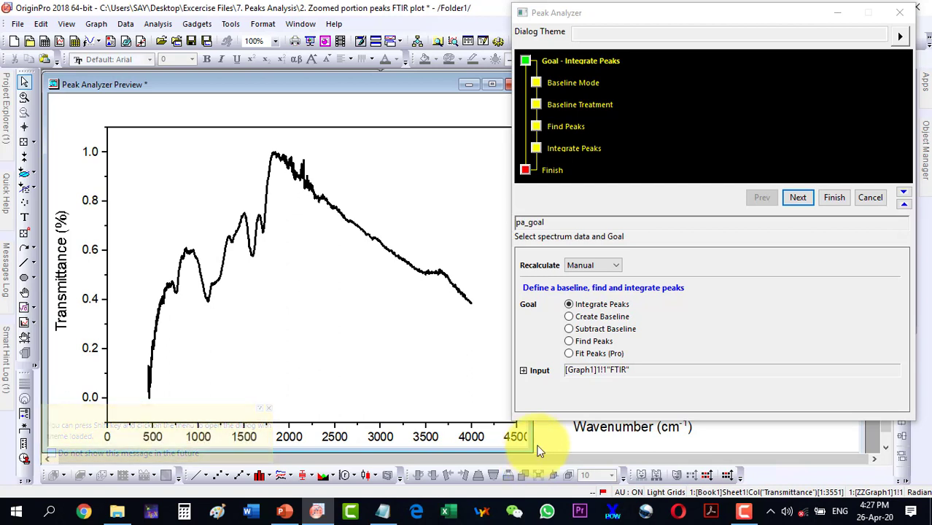
Set the analysis goal to Find Peaks and accept the constant minimum baseline without subtraction, proceeding to the Find Peaks stage.
{"action": "left_click", "coordinate": [570, 342]}
{"action": "left_click", "coordinate": [800, 199]}
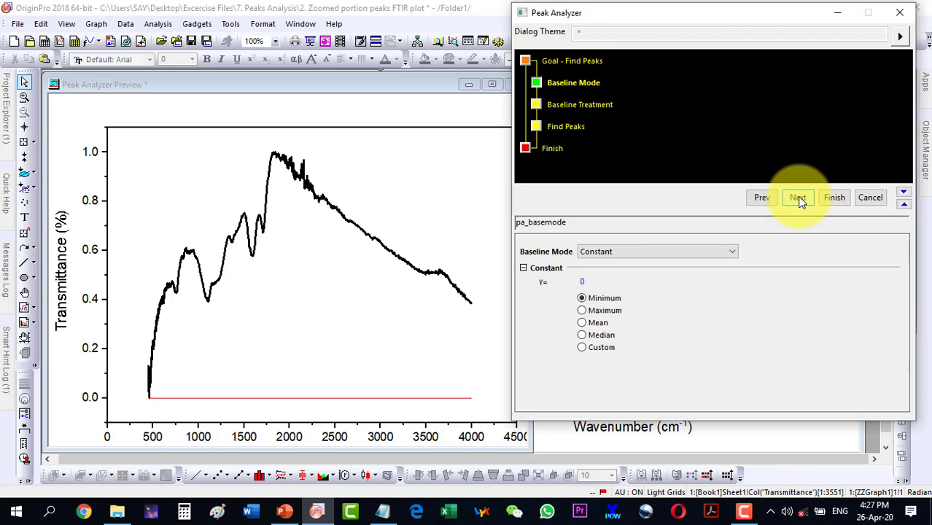
{"action": "left_click", "coordinate": [798, 198]}
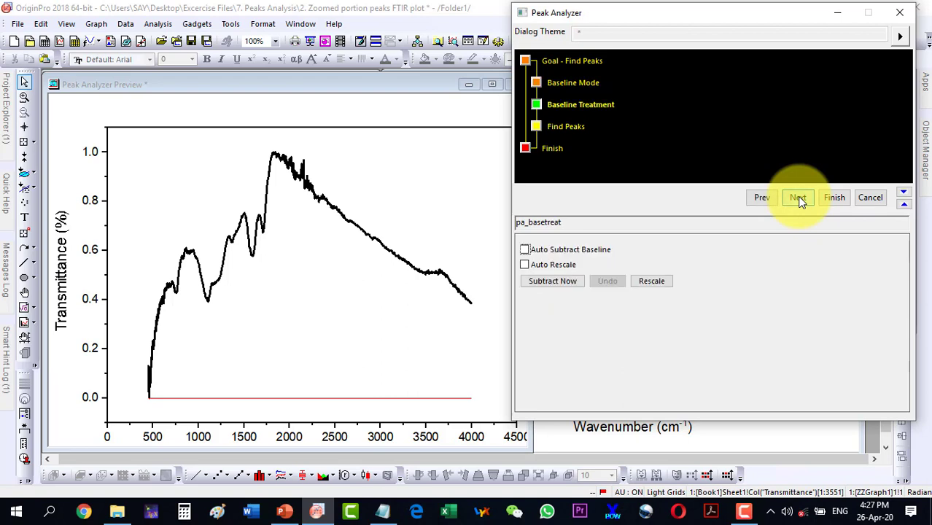
{"action": "left_click", "coordinate": [799, 200]}
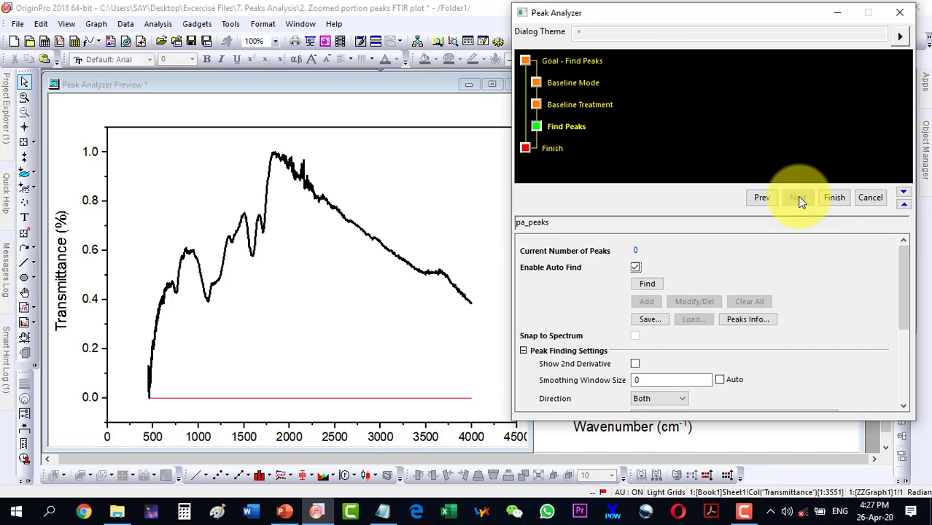
Run the automatic peak search on the FTIR spectrum and finish the analysis to label the peaks in Graph1.
{"action": "left_click", "coordinate": [649, 286]}
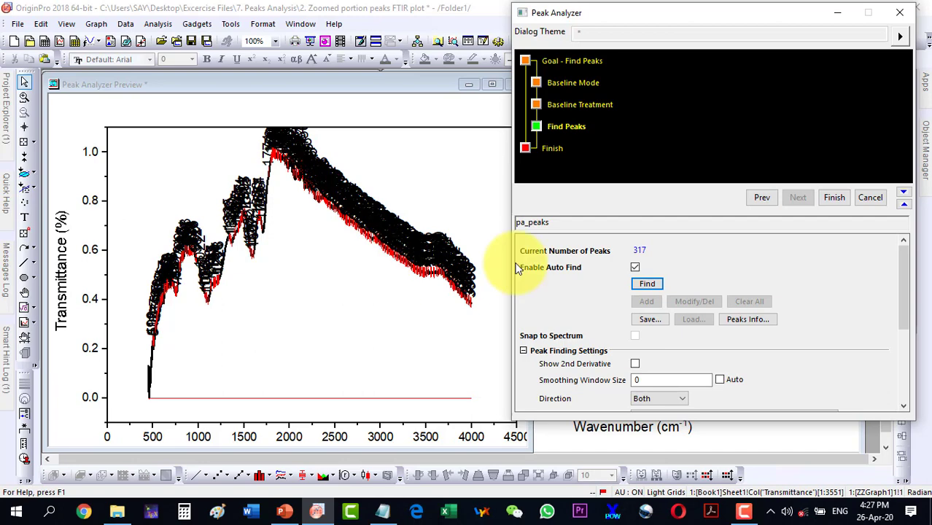
{"action": "left_click", "coordinate": [648, 284]}
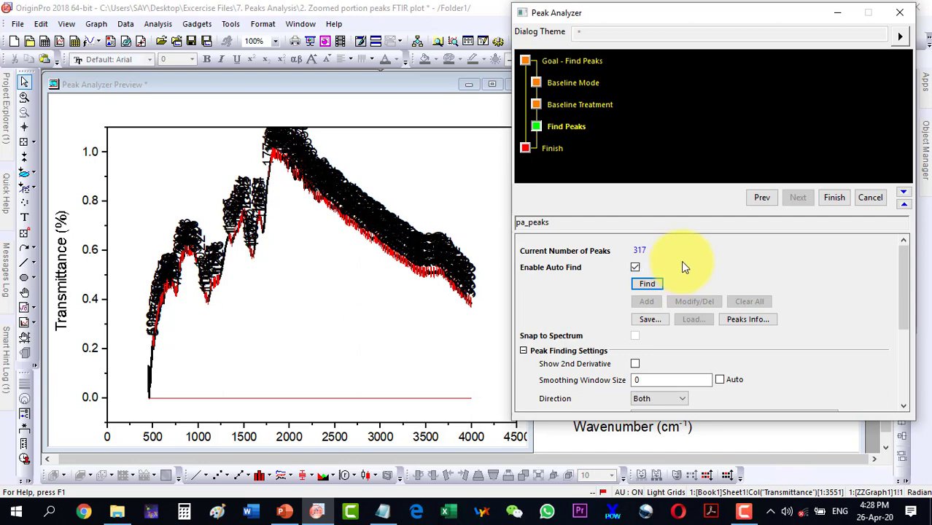
{"action": "left_click", "coordinate": [834, 195]}
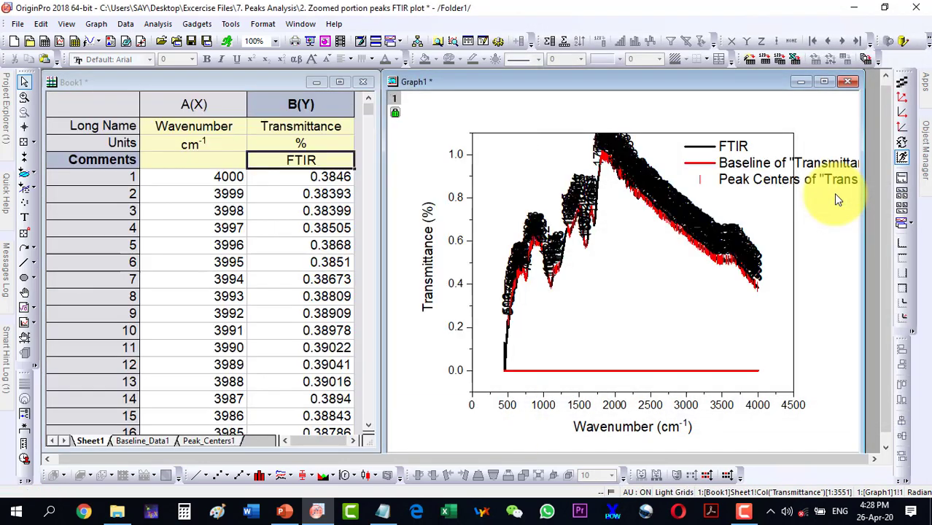
Maximize the Graph1 window and zoom the FTIR plot to the crowded peaks from about 1790 to 2065 cm-1.
{"action": "left_click", "coordinate": [824, 81]}
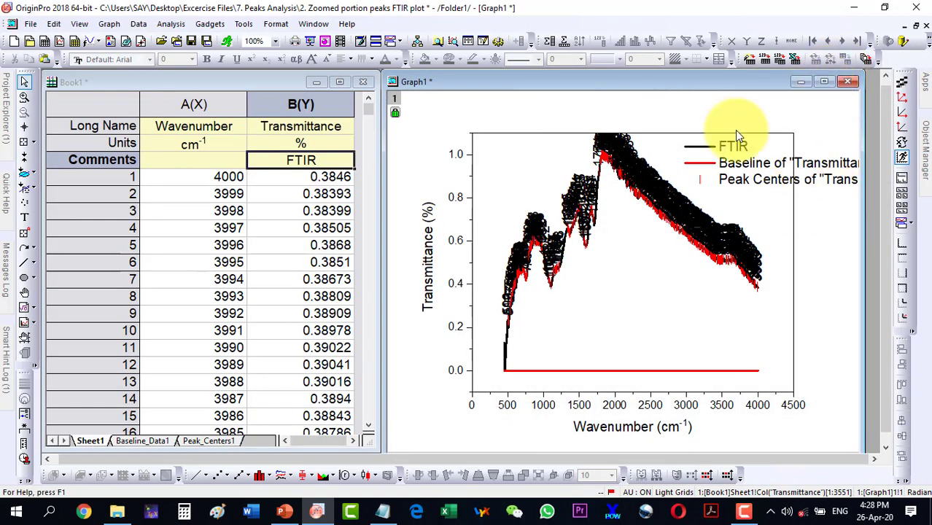
{"action": "left_click", "coordinate": [24, 96]}
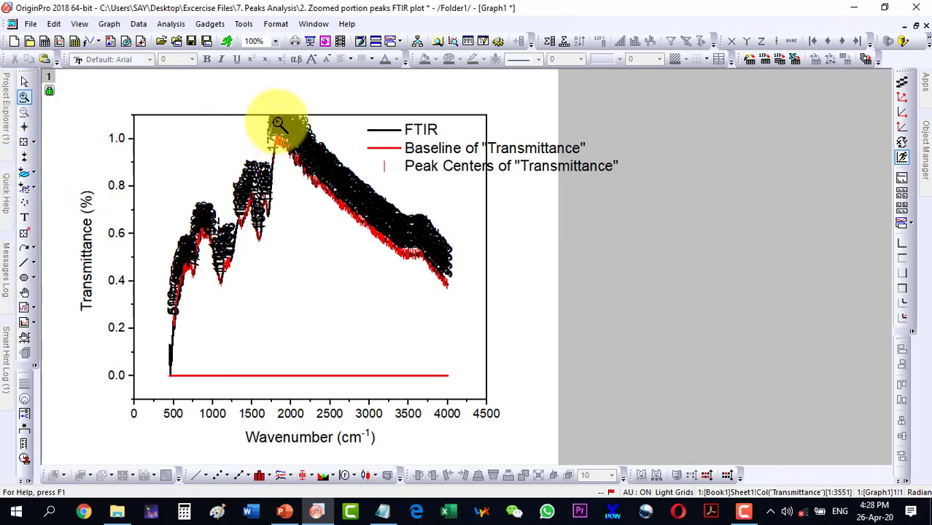
{"action": "left_click_drag", "start_coordinate": [282, 138], "coordinate": [299, 171]}
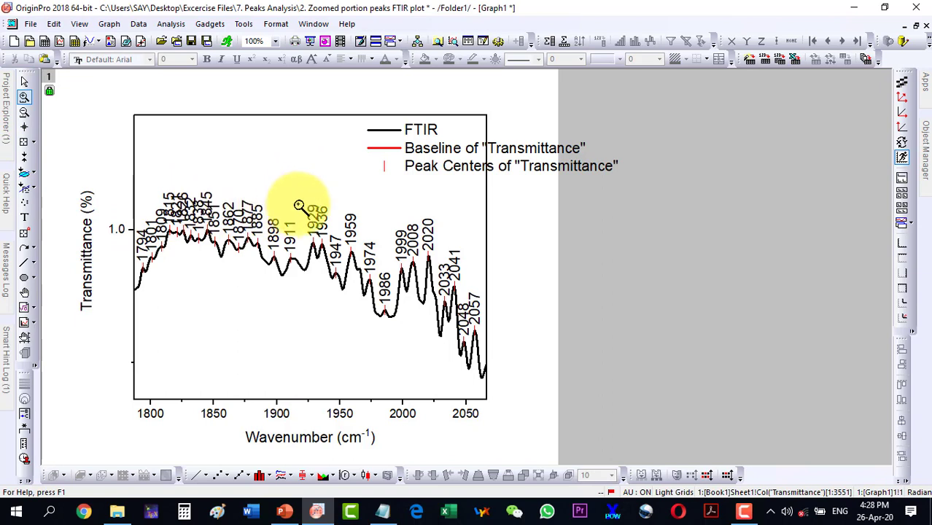
Zoom the FTIR plot further to the peaks from about 1915 to 2060 cm-1, and restore the Graph1 window beside the worksheet.
{"action": "left_click_drag", "start_coordinate": [292, 194], "coordinate": [479, 376]}
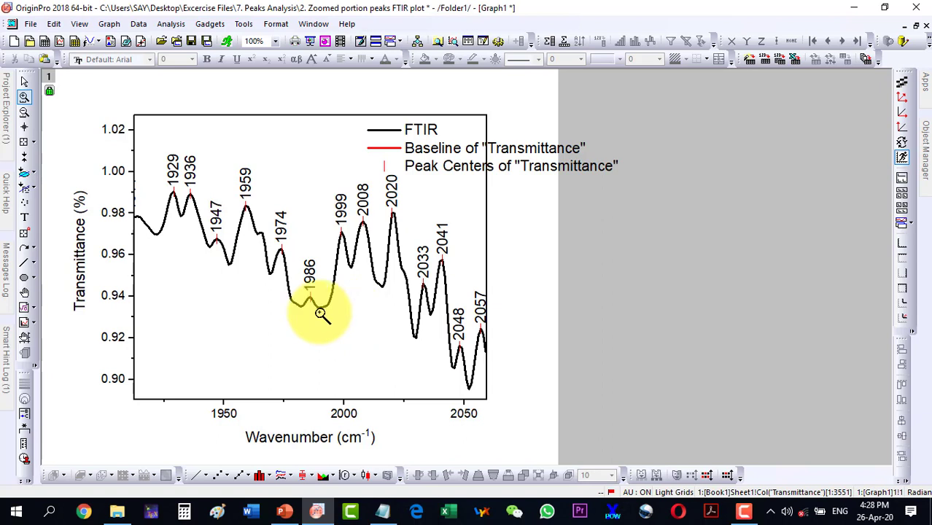
{"action": "left_click", "coordinate": [917, 27]}
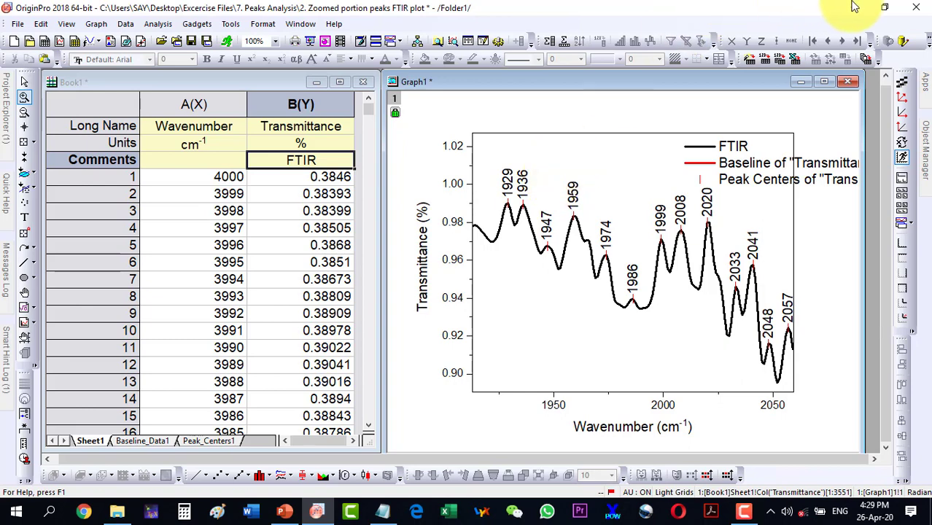
Close the zoomed-portion project with its changes saved, and open the project "3. Peaks annotation FTIR plot".
{"action": "left_click", "coordinate": [916, 8]}
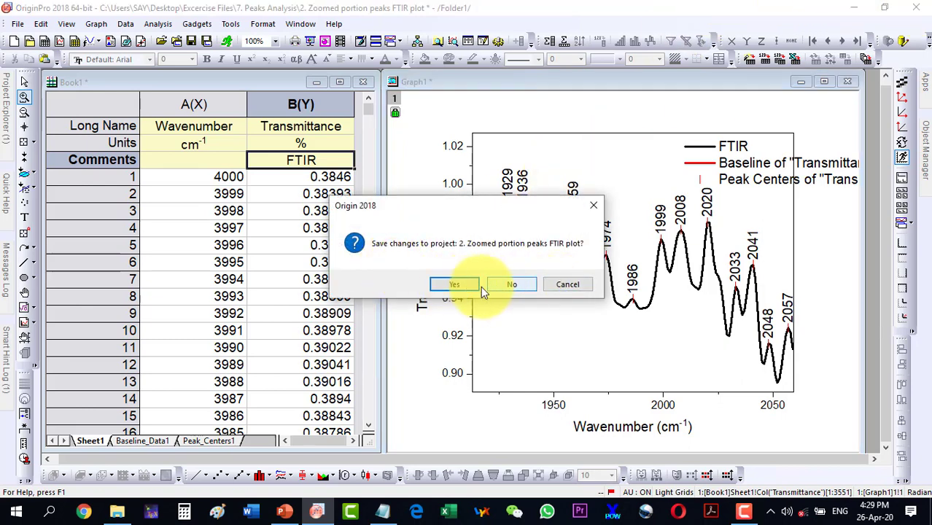
{"action": "left_click", "coordinate": [459, 286]}
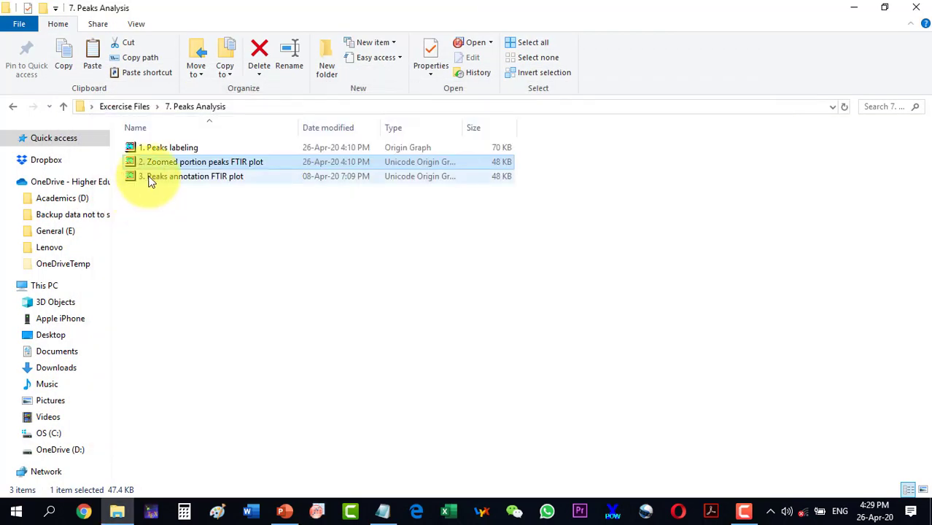
{"action": "double_click", "coordinate": [149, 176]}
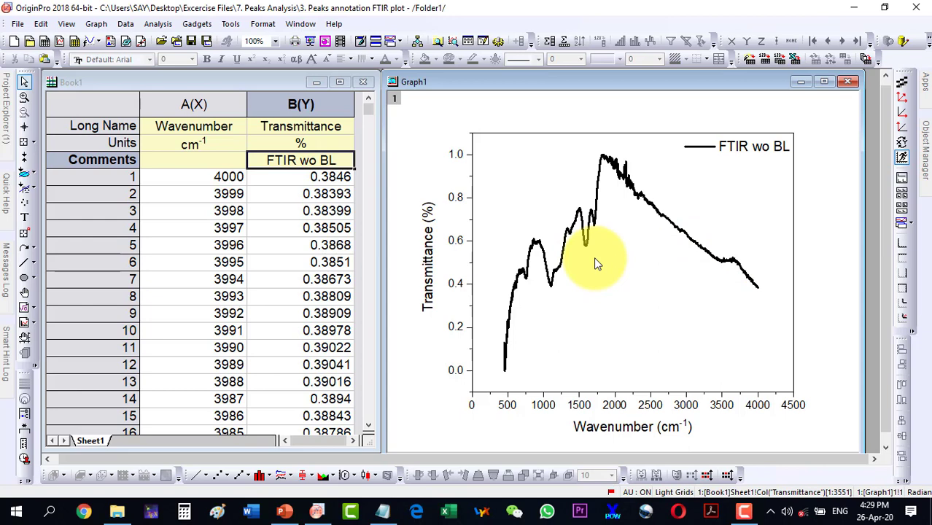
Maximize the Graph1 window and annotate the FTIR curve's dip at X = 757 with its (x, y) coordinates.
{"action": "left_click", "coordinate": [25, 235]}
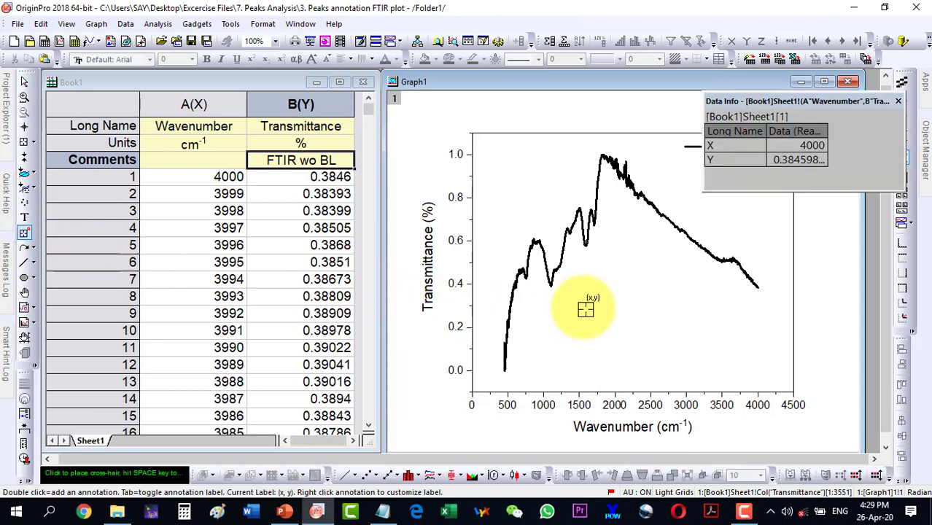
{"action": "left_click", "coordinate": [825, 82]}
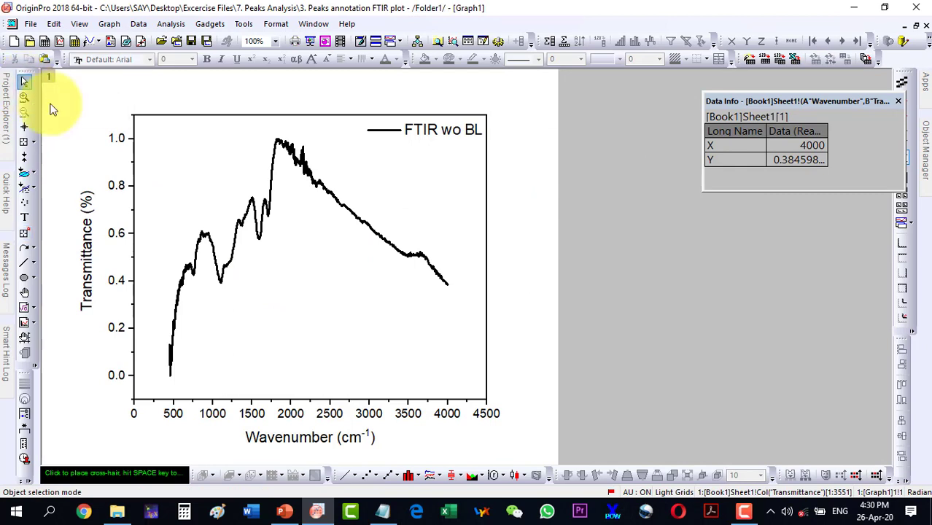
{"action": "scroll", "coordinate": [244, 299], "scroll_direction": "up", "scroll_amount": 1}
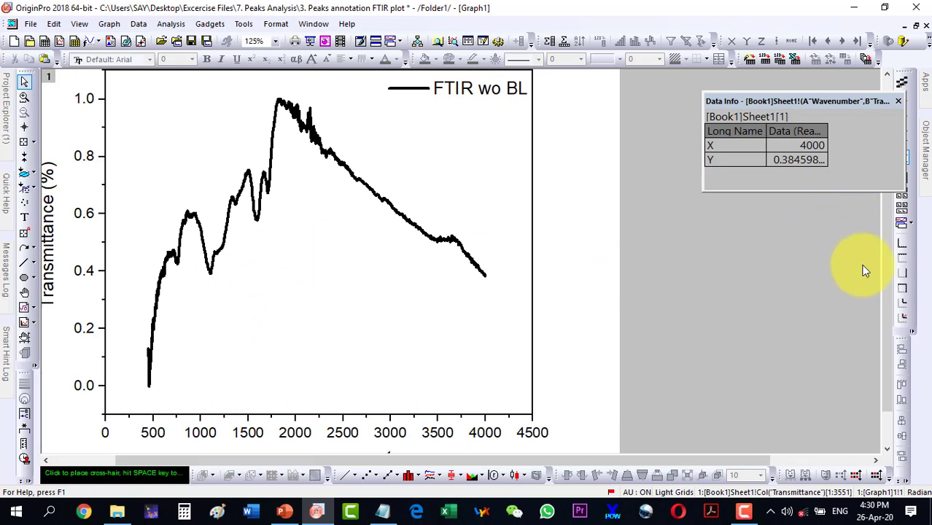
{"action": "left_click_drag", "start_coordinate": [886, 264], "coordinate": [886, 245]}
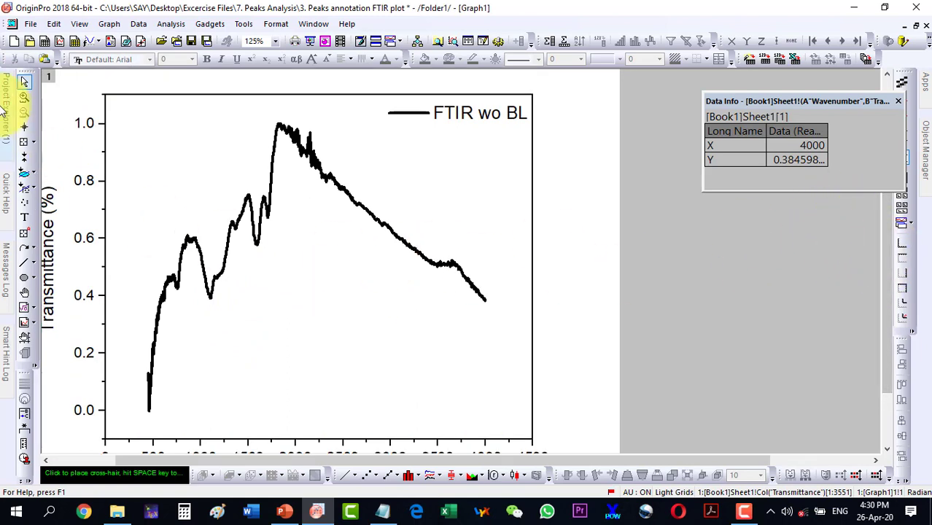
{"action": "left_click", "coordinate": [24, 232]}
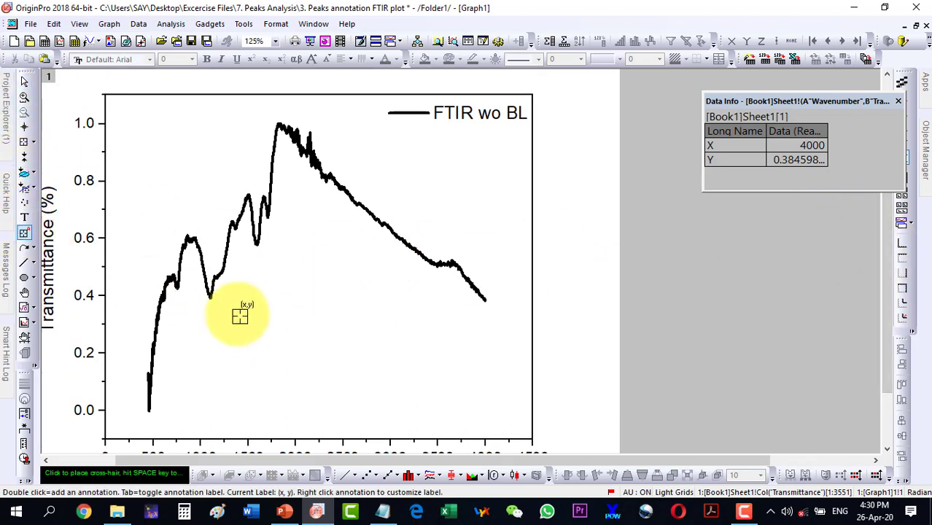
{"action": "left_click", "coordinate": [175, 287]}
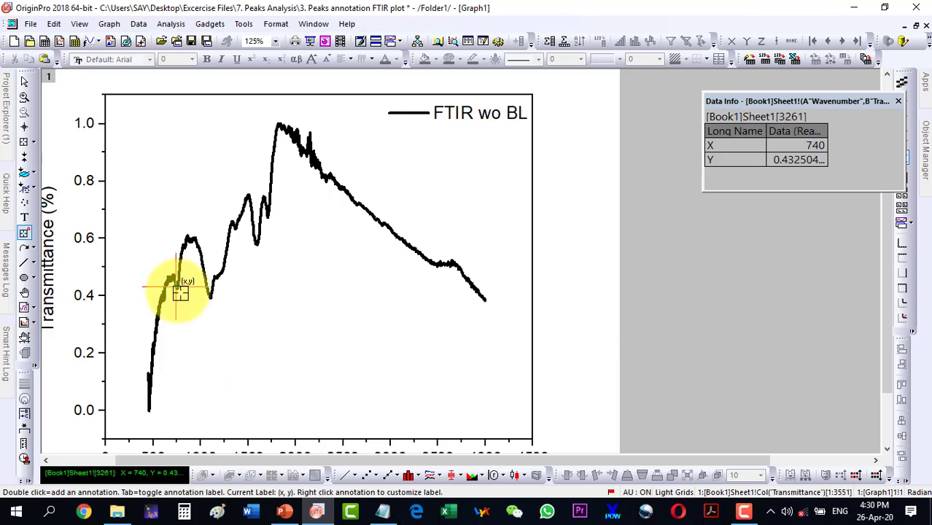
{"action": "left_click", "coordinate": [179, 291]}
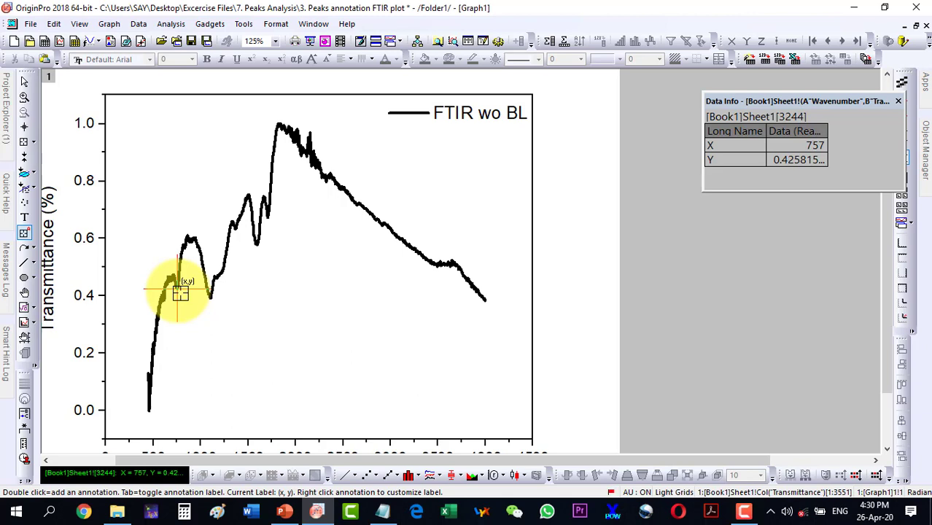
{"action": "double_click", "coordinate": [179, 290]}
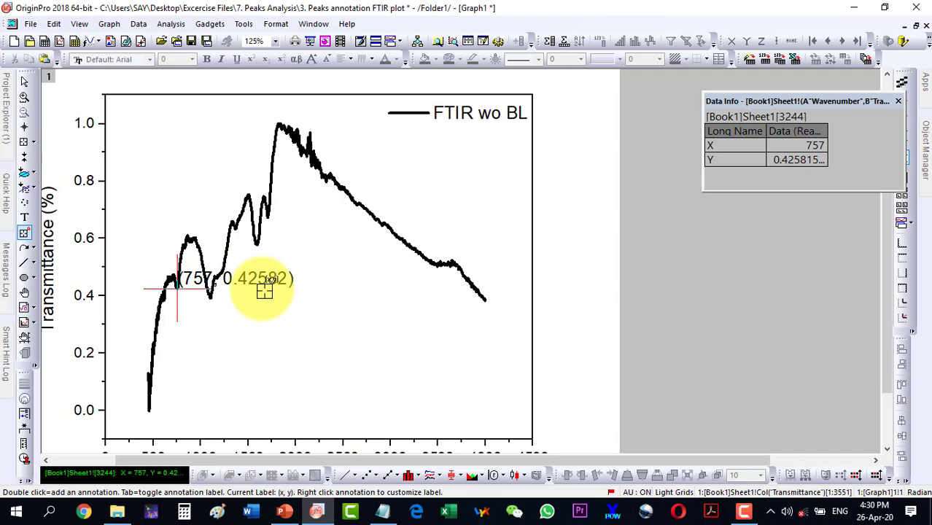
Annotate the FTIR curve's dips at X = 1100 and X = 1373 with their (x, y) coordinates.
{"action": "left_click", "coordinate": [210, 299]}
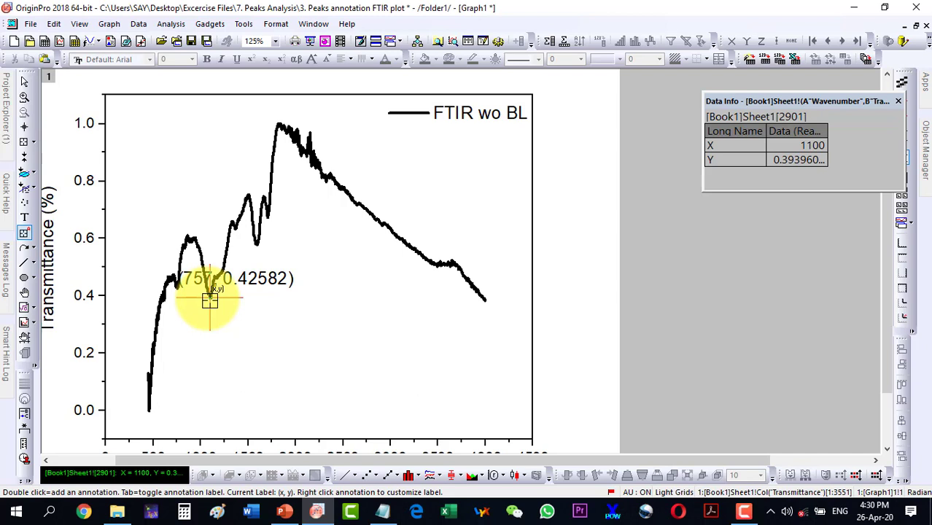
{"action": "double_click", "coordinate": [210, 299]}
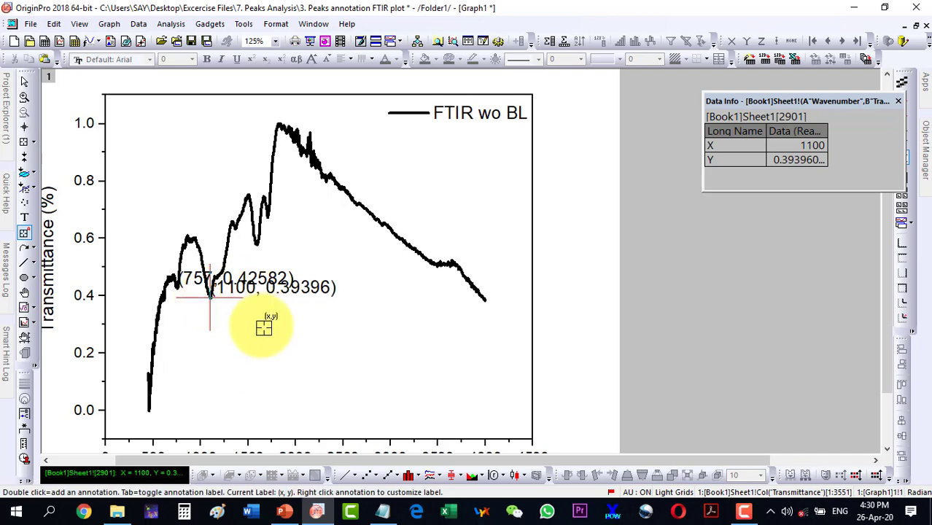
{"action": "left_click", "coordinate": [235, 228]}
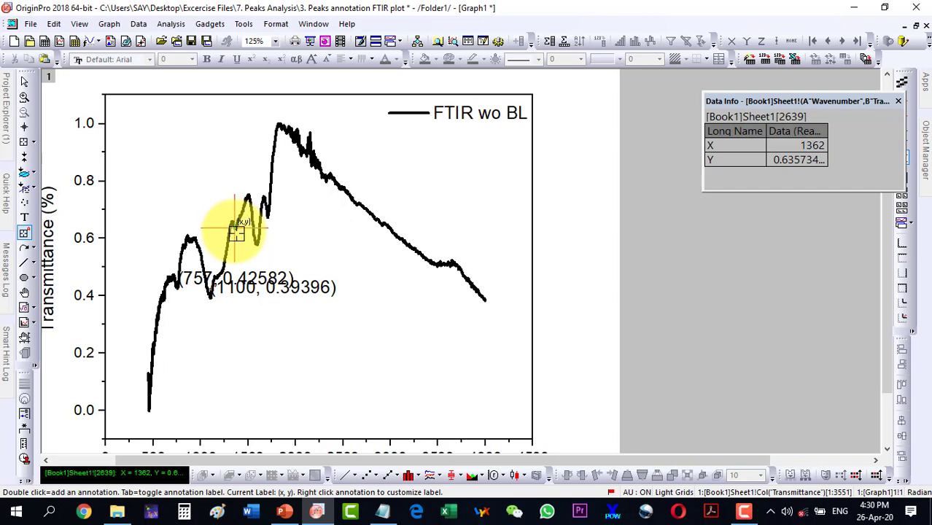
{"action": "left_click", "coordinate": [239, 231]}
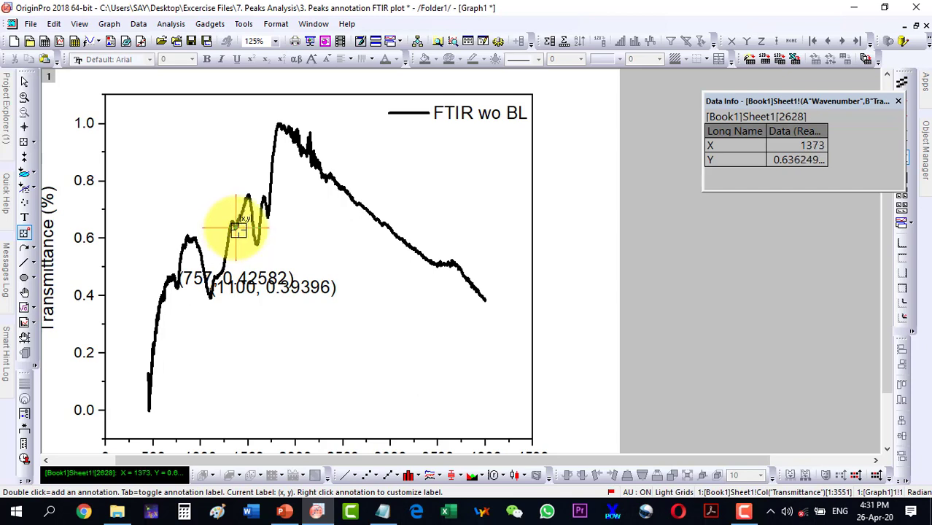
{"action": "double_click", "coordinate": [238, 230]}
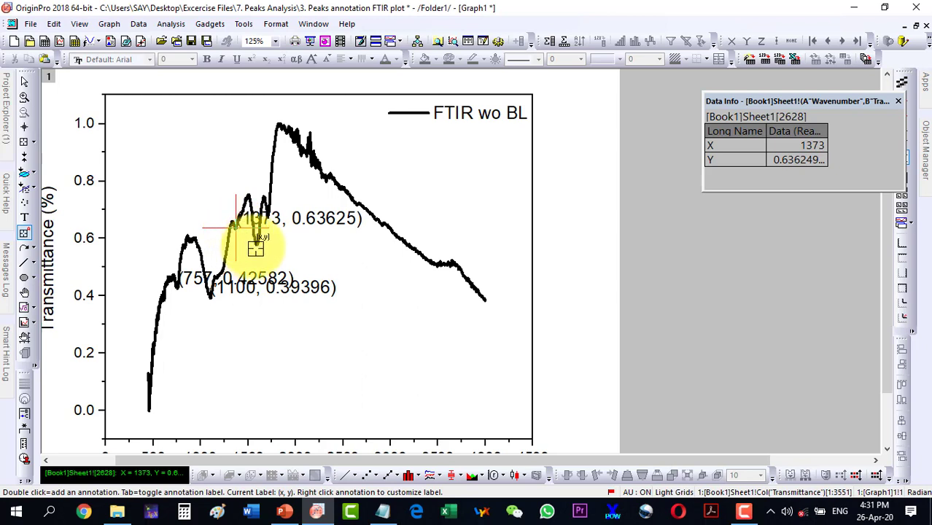
Add coordinate annotations to the FTIR curve at the dips at X = 1588 and X = 3498.
{"action": "left_click", "coordinate": [256, 246]}
{"action": "left_click", "coordinate": [259, 244]}
{"action": "double_click", "coordinate": [259, 245]}
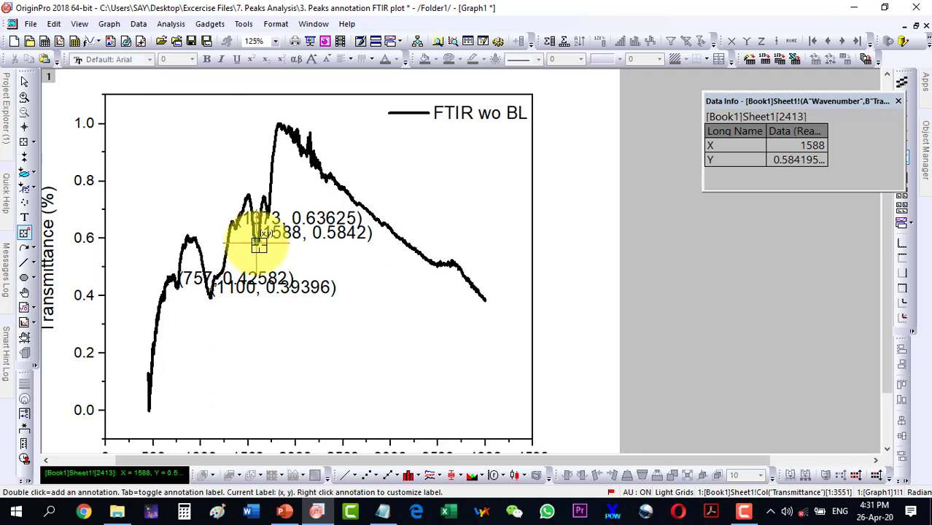
{"action": "left_click", "coordinate": [437, 267]}
{"action": "left_click", "coordinate": [436, 267]}
{"action": "left_click", "coordinate": [440, 267]}
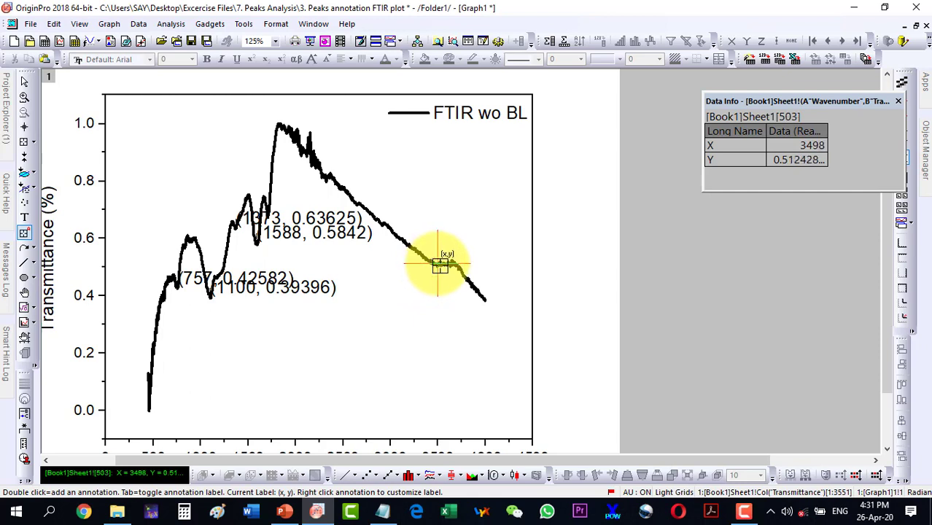
{"action": "double_click", "coordinate": [440, 266]}
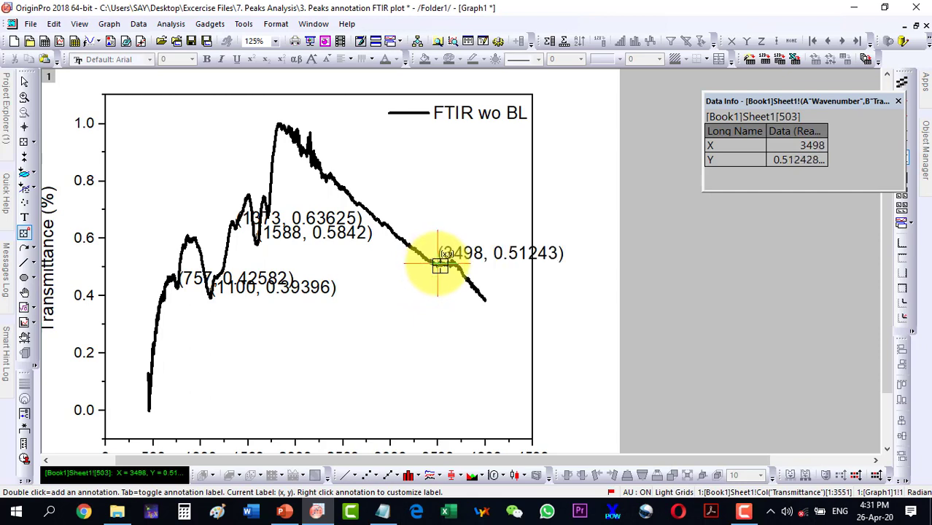
Annotate the dip at X = 1703 with its coordinates and return to object selection mode.
{"action": "key", "text": "Tab"}
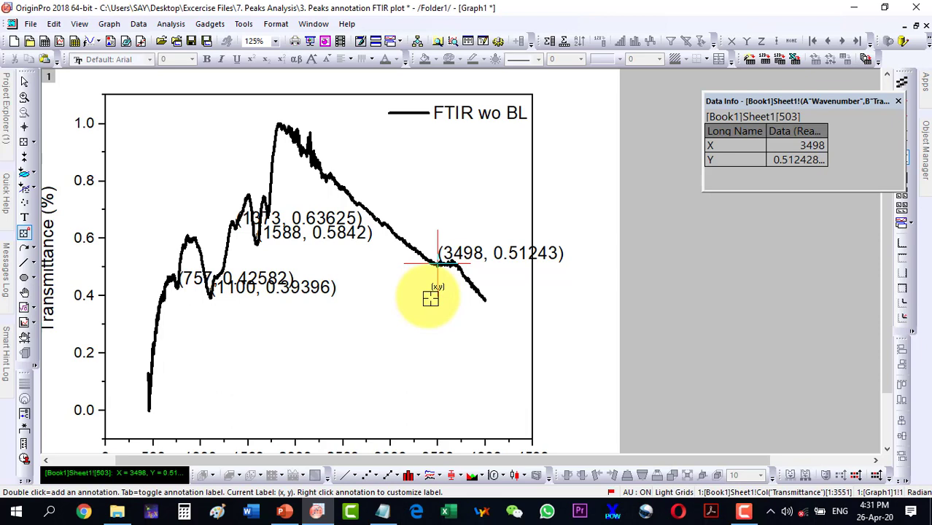
{"action": "left_click", "coordinate": [268, 213]}
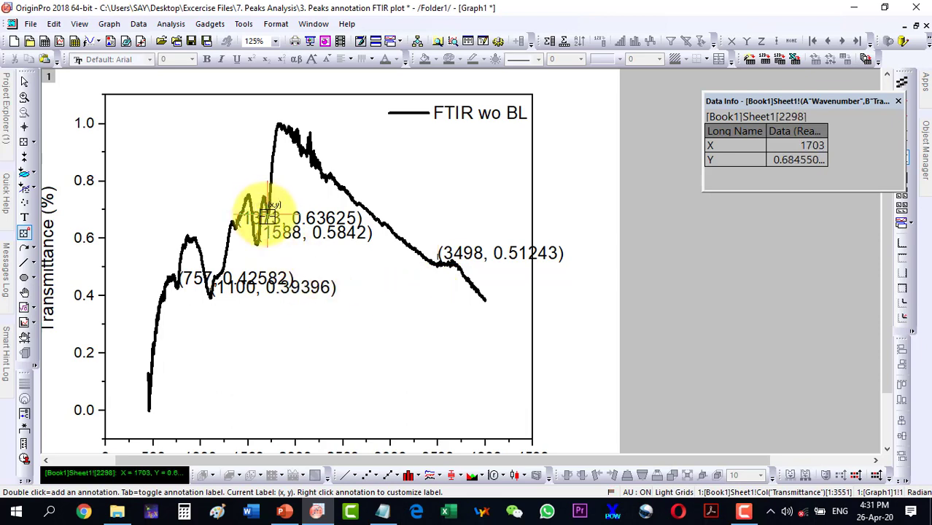
{"action": "double_click", "coordinate": [269, 213]}
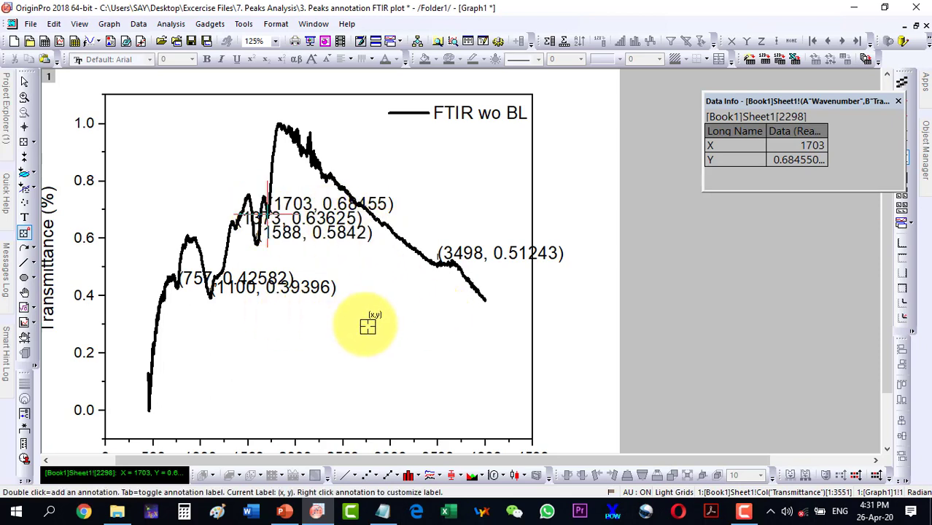
{"action": "left_click", "coordinate": [25, 83]}
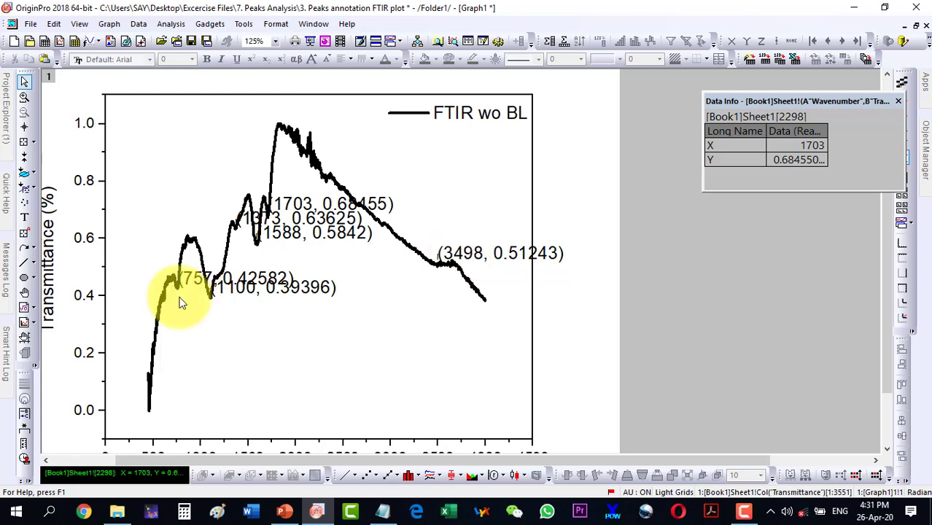
Edit the annotation at 3498 so that its text is only $(x), without the y value and parentheses.
{"action": "left_click", "coordinate": [465, 263]}
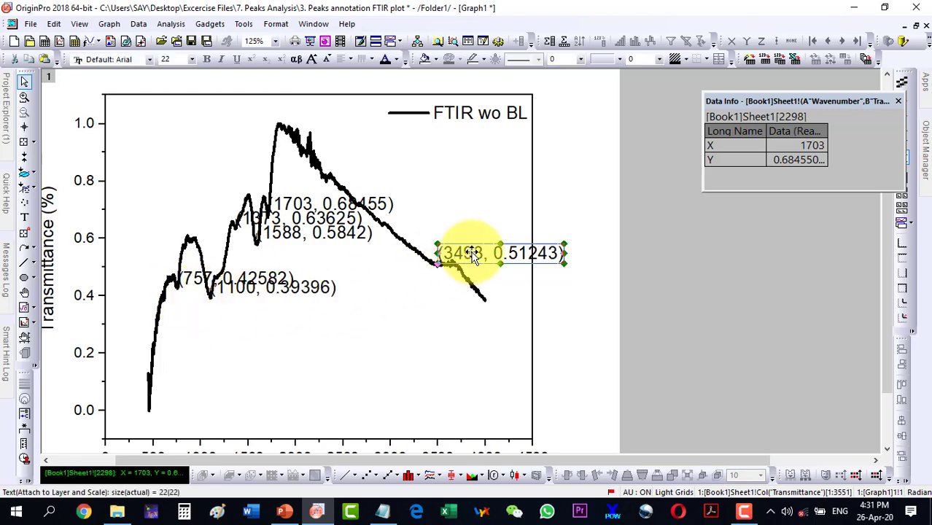
{"action": "double_click", "coordinate": [466, 255]}
{"action": "double_click", "coordinate": [455, 253], "text": "alt"}
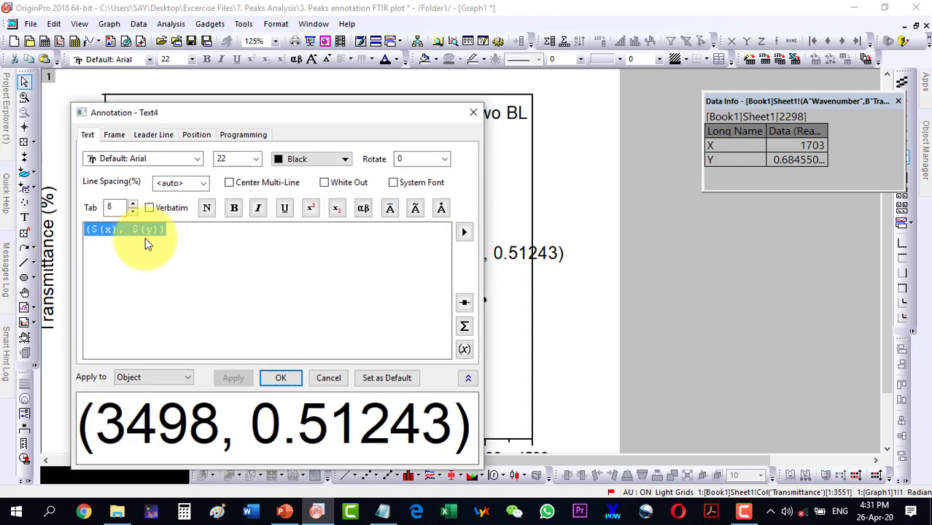
{"action": "left_click", "coordinate": [179, 230]}
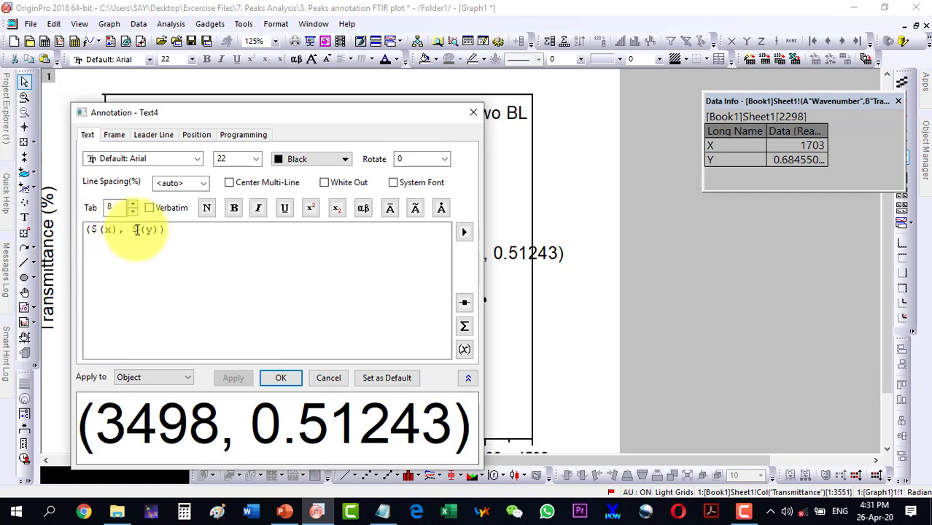
{"action": "left_click_drag", "start_coordinate": [166, 229], "coordinate": [121, 230]}
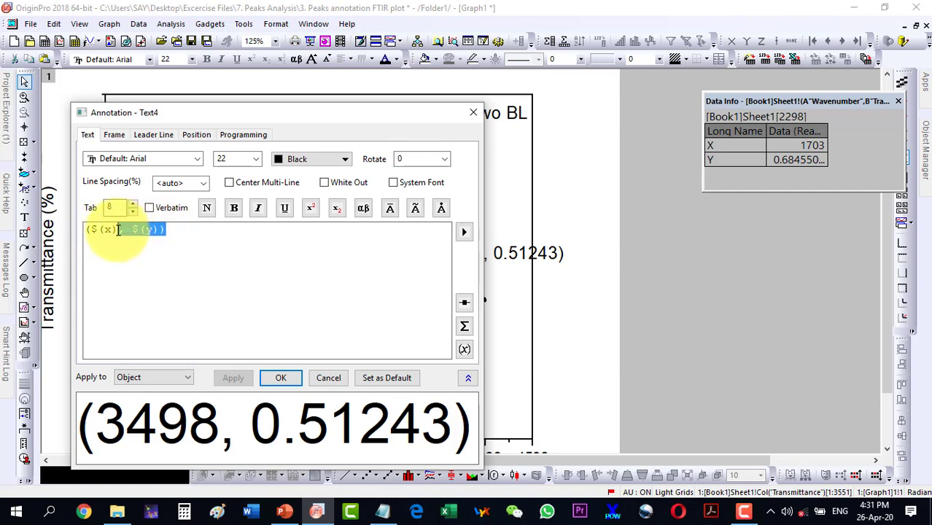
{"action": "key", "text": "Delete"}
{"action": "left_click", "coordinate": [90, 230]}
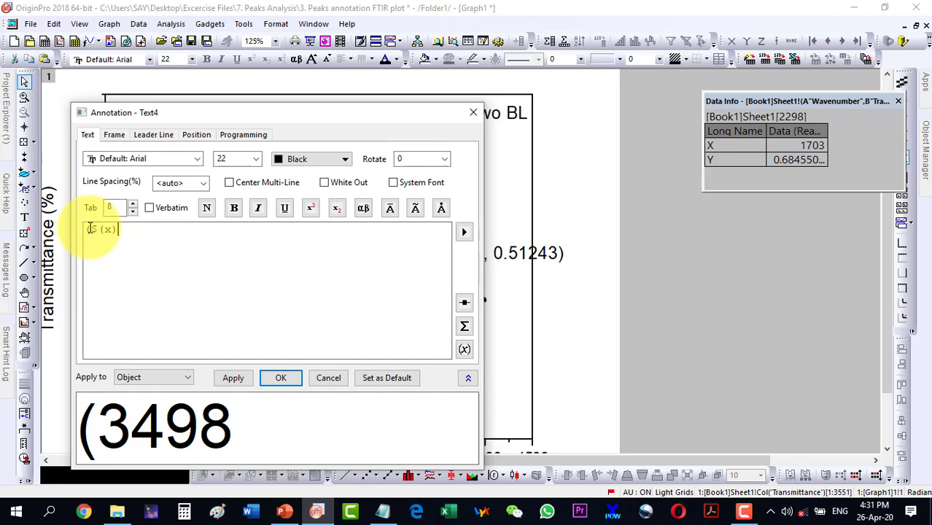
{"action": "key", "text": "BackSpace"}
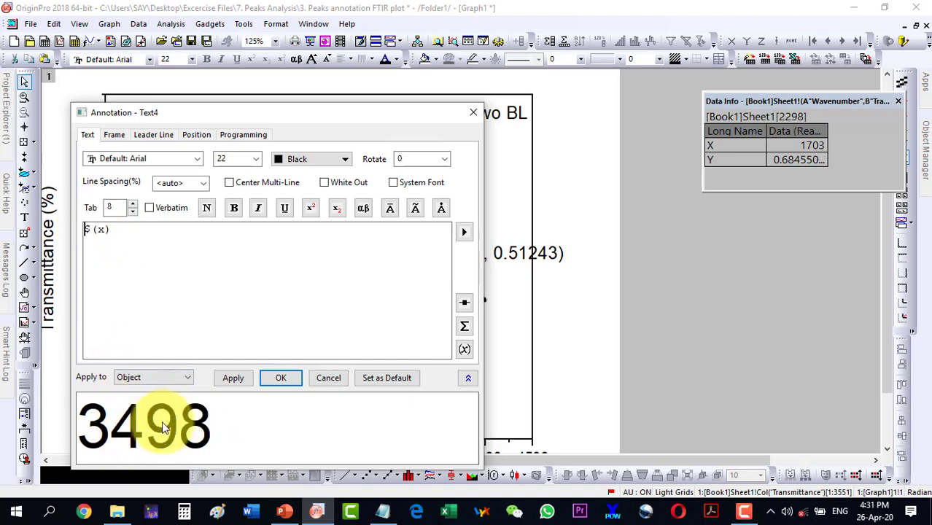
{"action": "left_click", "coordinate": [279, 378]}
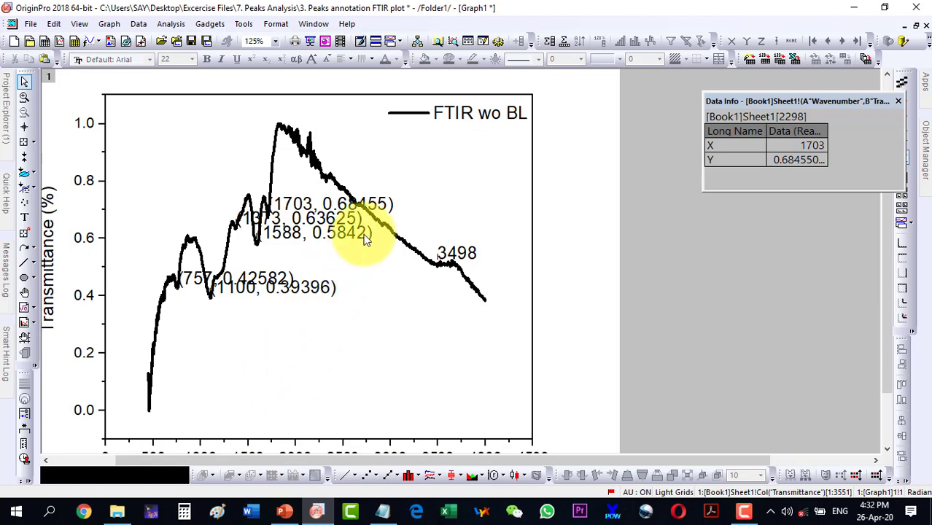
Reduce the annotation at 1703 to the text $(x), removing the y value and outer parentheses.
{"action": "double_click", "coordinate": [376, 204]}
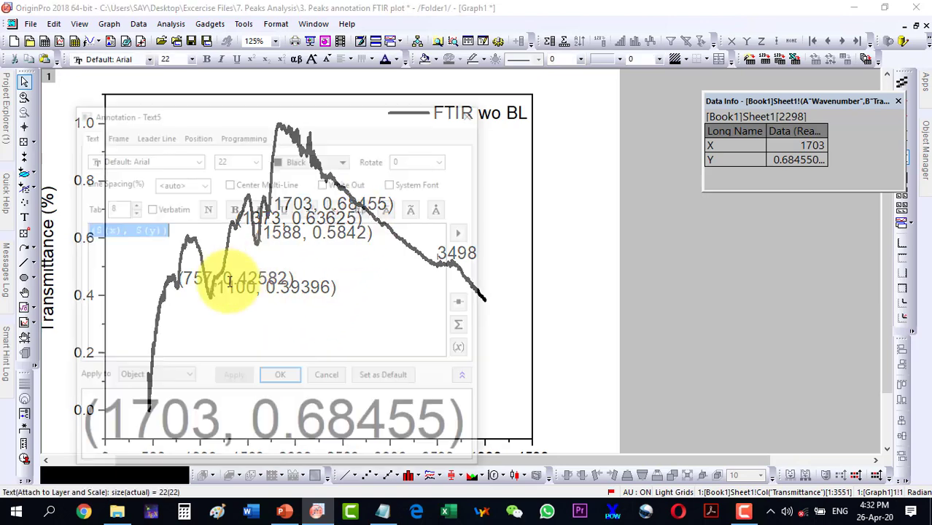
{"action": "left_click_drag", "start_coordinate": [178, 235], "coordinate": [118, 231]}
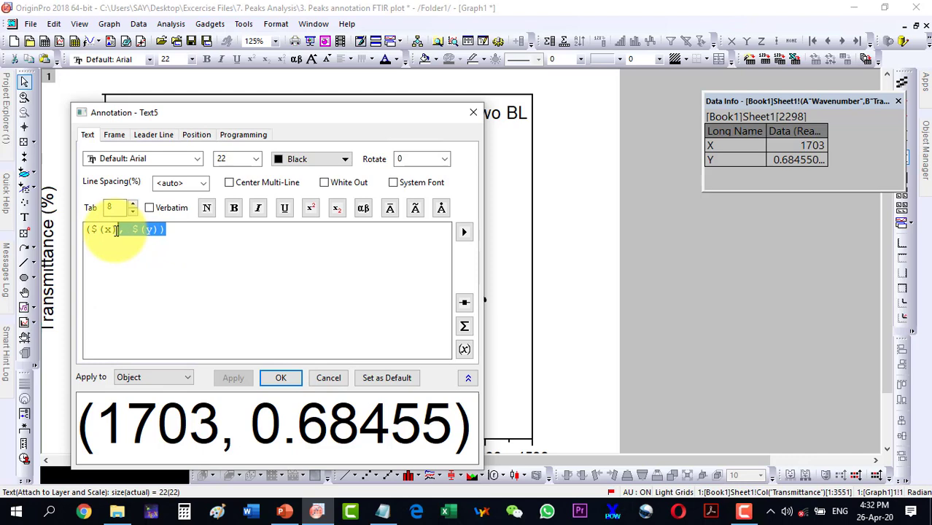
{"action": "key", "text": "BackSpace"}
{"action": "left_click", "coordinate": [92, 230]}
{"action": "key", "text": "BackSpace"}
{"action": "left_click", "coordinate": [293, 379]}
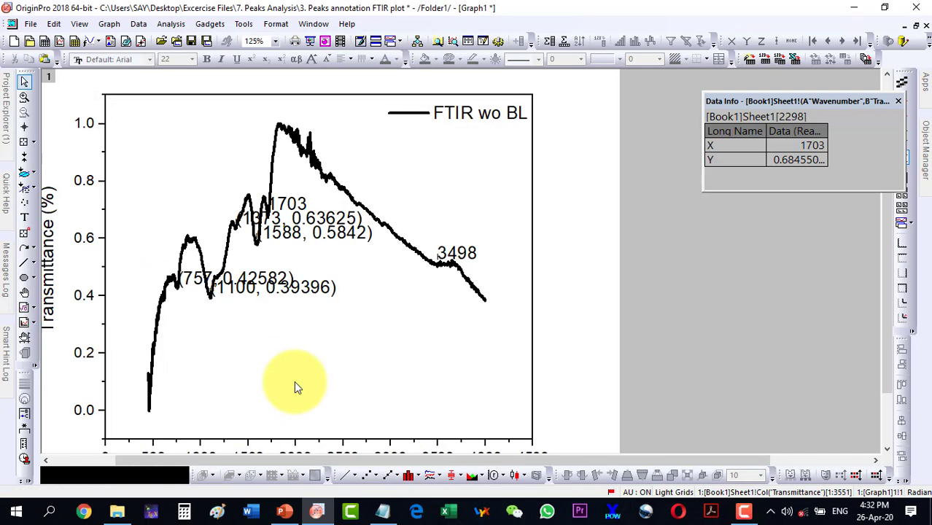
Reduce the annotation at 1588 to the text $(x), removing the y value and outer parentheses.
{"action": "double_click", "coordinate": [343, 234]}
{"action": "left_click_drag", "start_coordinate": [179, 229], "coordinate": [119, 230]}
{"action": "key", "text": "BackSpace"}
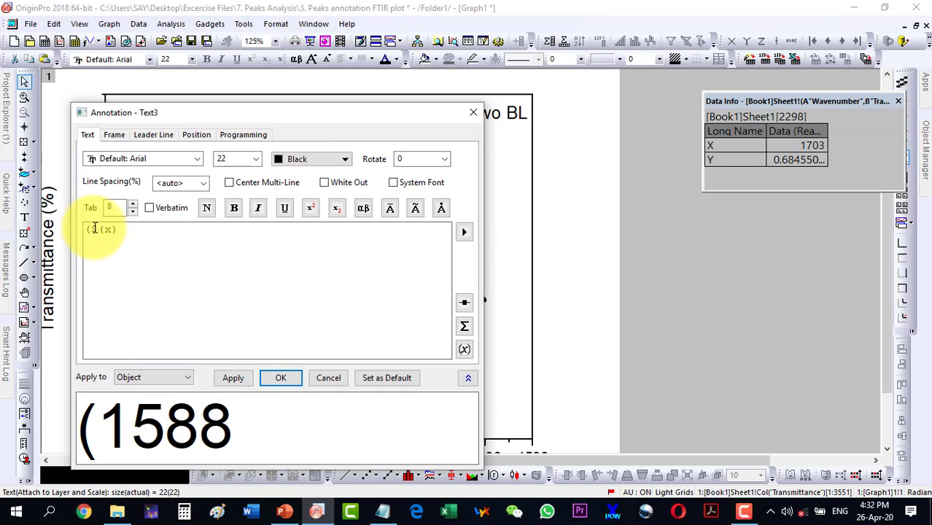
{"action": "left_click", "coordinate": [91, 230]}
{"action": "key", "text": "BackSpace"}
{"action": "left_click", "coordinate": [280, 377]}
Edit the annotation at 1373 so that it shows only the x value, without y value and parentheses.
{"action": "double_click", "coordinate": [325, 215]}
{"action": "left_click_drag", "start_coordinate": [175, 231], "coordinate": [115, 231]}
{"action": "key", "text": "BackSpace"}
{"action": "left_click", "coordinate": [281, 378]}
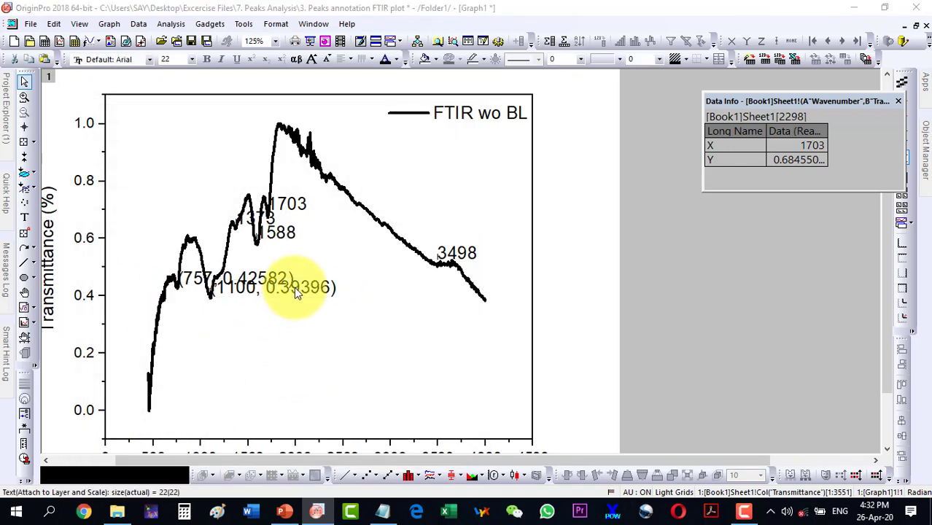
Reduce the annotation at 1100 to its x value only, deleting the y value and outer parentheses.
{"action": "double_click", "coordinate": [294, 286]}
{"action": "left_click_drag", "start_coordinate": [175, 231], "coordinate": [133, 233]}
{"action": "key", "text": "BackSpace"}
{"action": "key", "text": "BackSpace"}
{"action": "key", "text": "BackSpace"}
{"action": "left_click", "coordinate": [93, 230]}
{"action": "key", "text": "BackSpace"}
{"action": "left_click", "coordinate": [281, 378]}
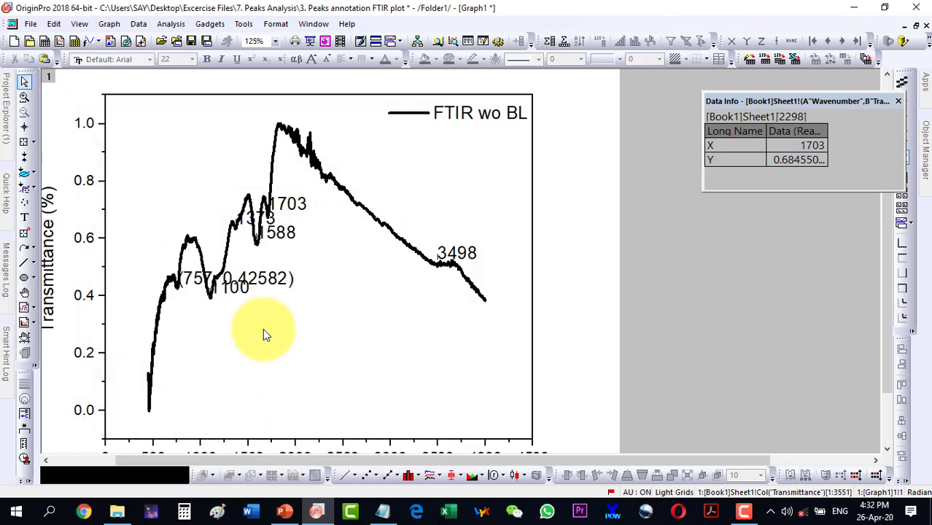
Edit the annotation at 757 so that its text is only $(x), without the y value and parentheses.
{"action": "double_click", "coordinate": [268, 281]}
{"action": "left_click_drag", "start_coordinate": [175, 230], "coordinate": [115, 232]}
{"action": "key", "text": "BackSpace"}
{"action": "left_click", "coordinate": [93, 231]}
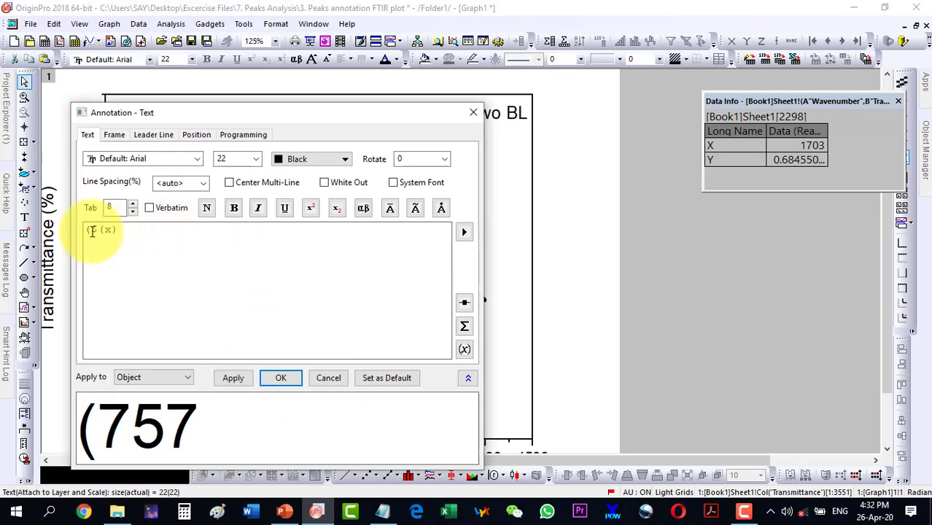
{"action": "key", "text": "BackSpace"}
{"action": "left_click", "coordinate": [281, 378]}
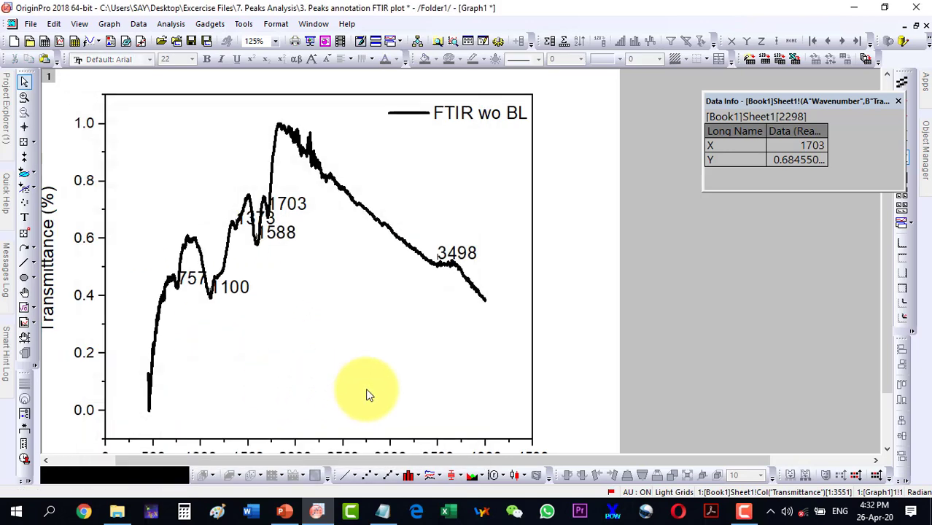
Move the 1100 label straight below its dip so that a vertical leader line connects it to the curve.
{"action": "left_click", "coordinate": [235, 294]}
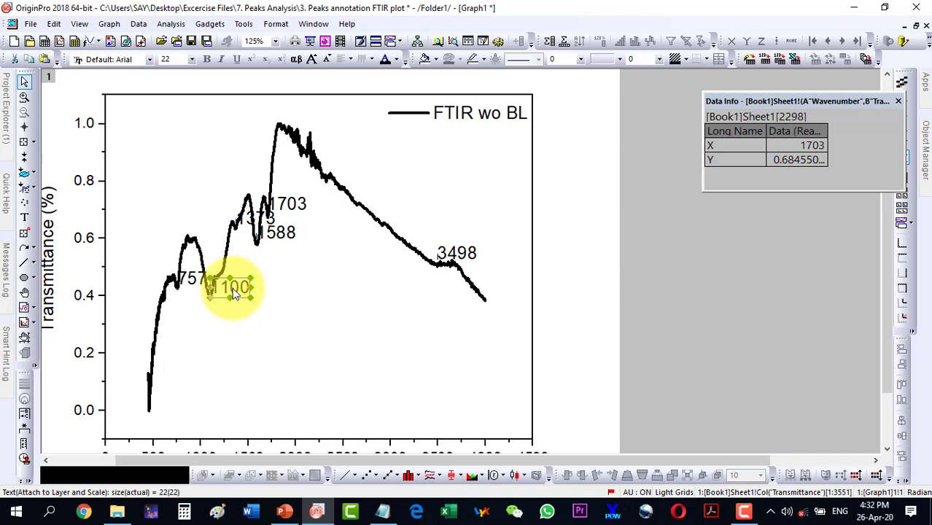
{"action": "left_click_drag", "start_coordinate": [233, 291], "coordinate": [233, 334]}
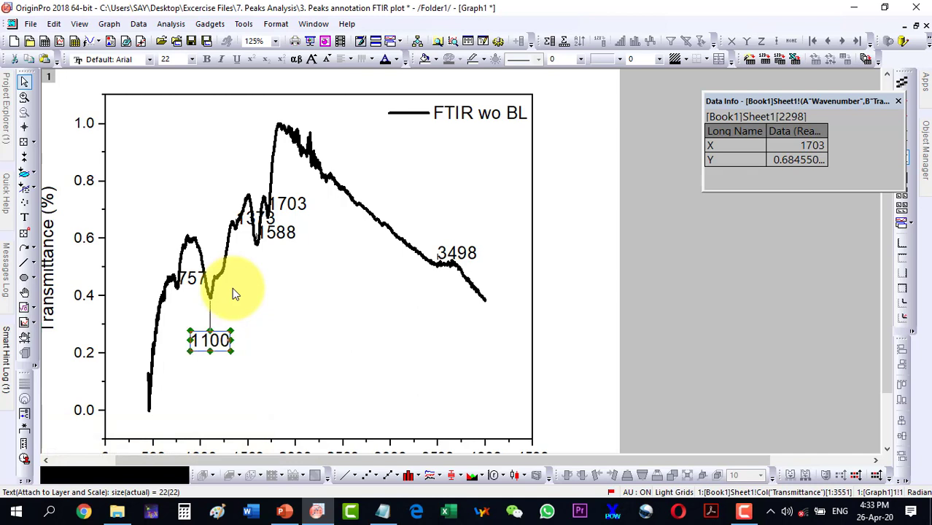
{"action": "left_click", "coordinate": [246, 330]}
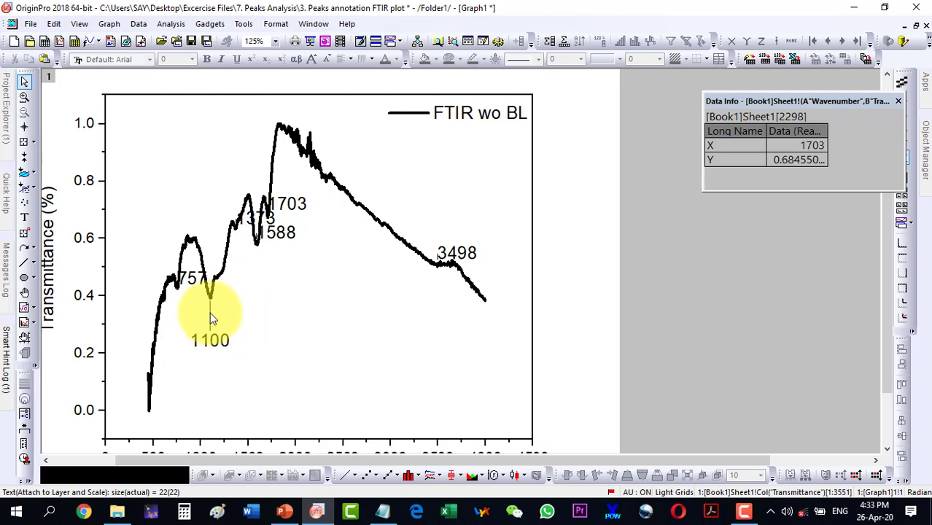
Move the 757, 1588 and 1703 labels below their dips, and the 1373 and 3498 labels above the curve.
{"action": "left_click", "coordinate": [191, 283]}
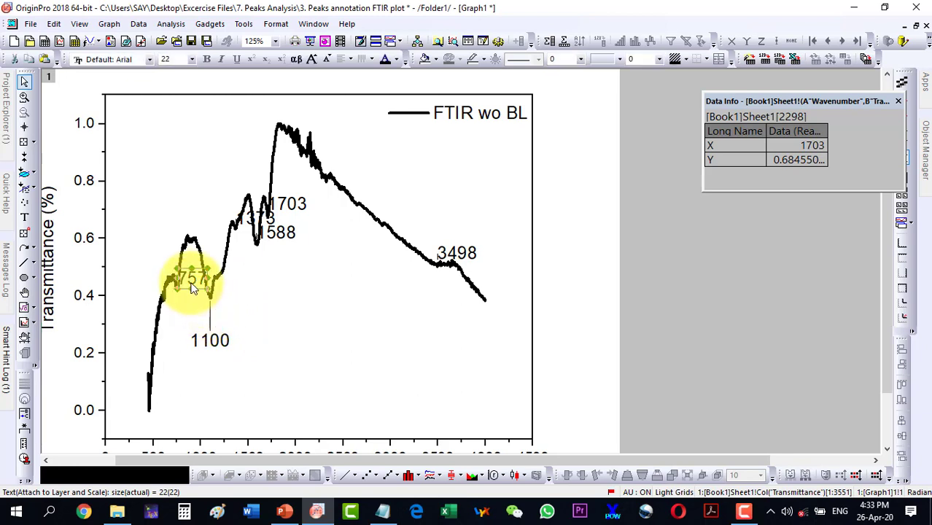
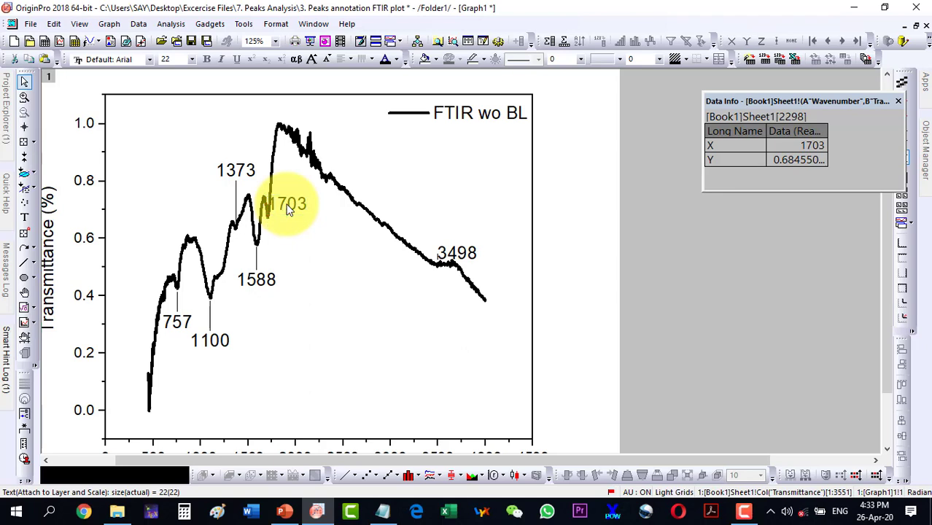
{"action": "key", "text": "Down"}
{"action": "key", "text": "Down"}
{"action": "key", "text": "Down"}
{"action": "key", "text": "Down"}
{"action": "key", "text": "Down"}
{"action": "key", "text": "Down"}
{"action": "key", "text": "Down"}
{"action": "key", "text": "Down"}
{"action": "key", "text": "Down"}
{"action": "key", "text": "Down"}
{"action": "key", "text": "Down"}
{"action": "key", "text": "Down"}
{"action": "key", "text": "Down"}
{"action": "left_click", "coordinate": [343, 313]}
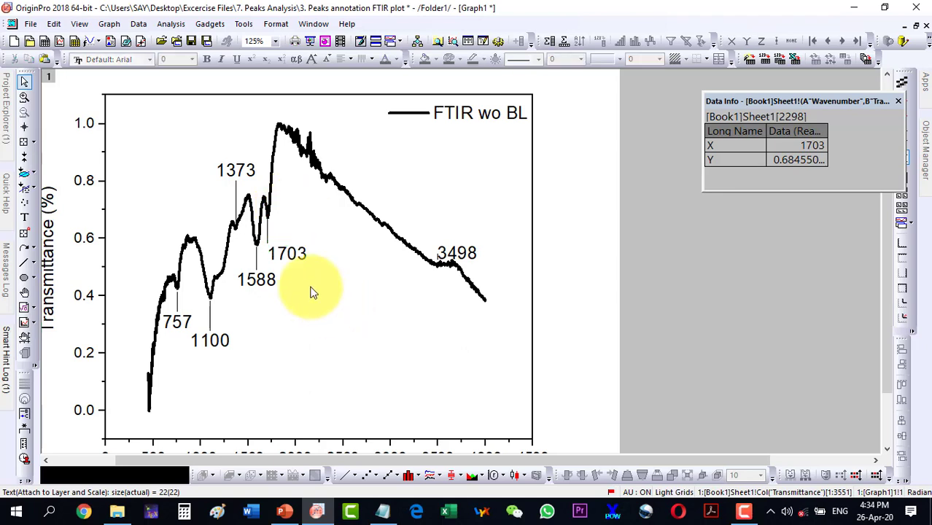
{"action": "left_click", "coordinate": [459, 251]}
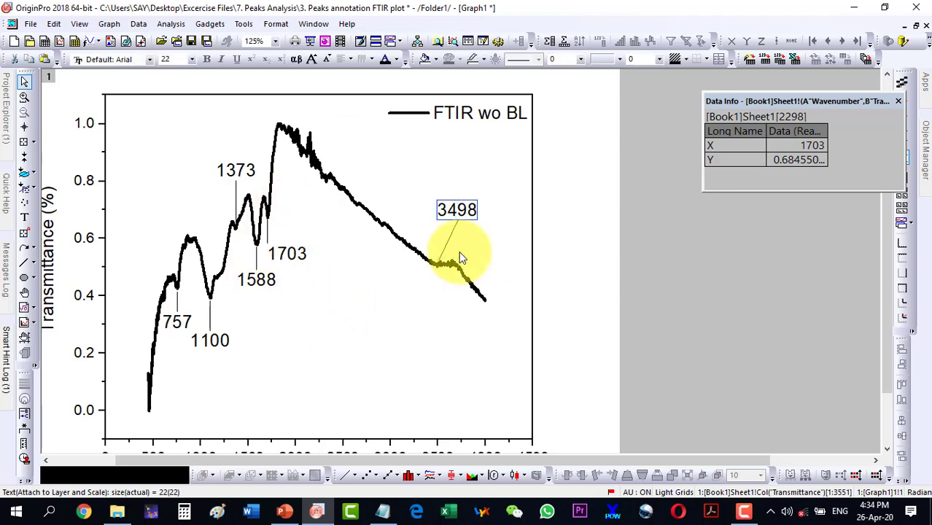
{"action": "left_click", "coordinate": [408, 302]}
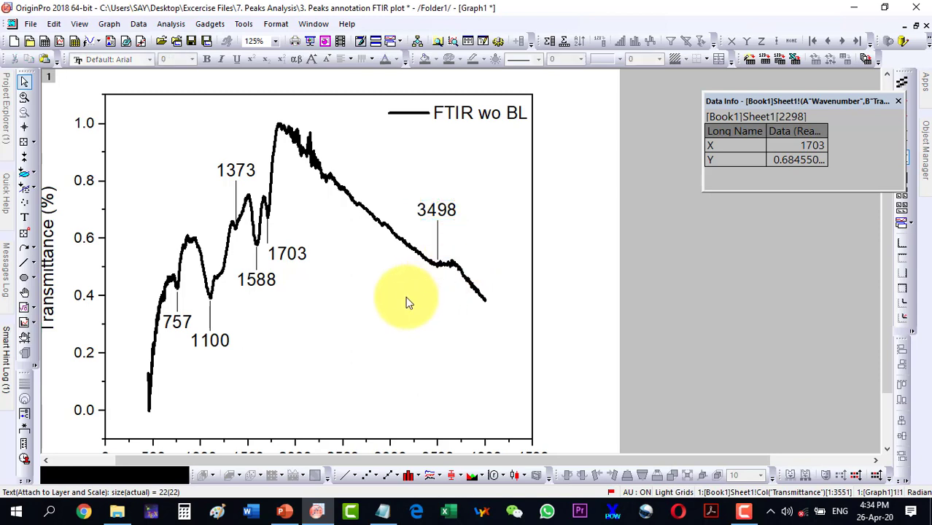
Append the bond name C-O to the 3498 annotation so that its text is $(x) C-O.
{"action": "double_click", "coordinate": [443, 211]}
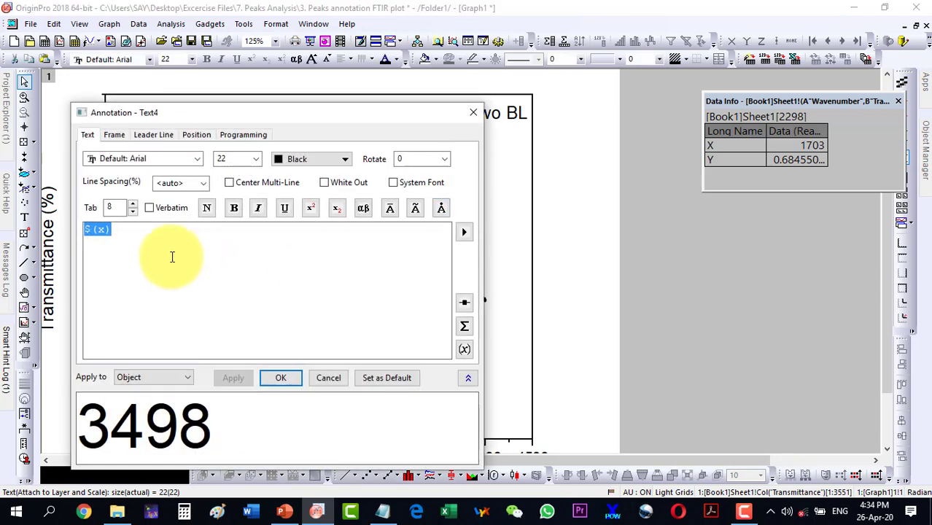
{"action": "left_click", "coordinate": [131, 229]}
{"action": "type", "text": "C"}
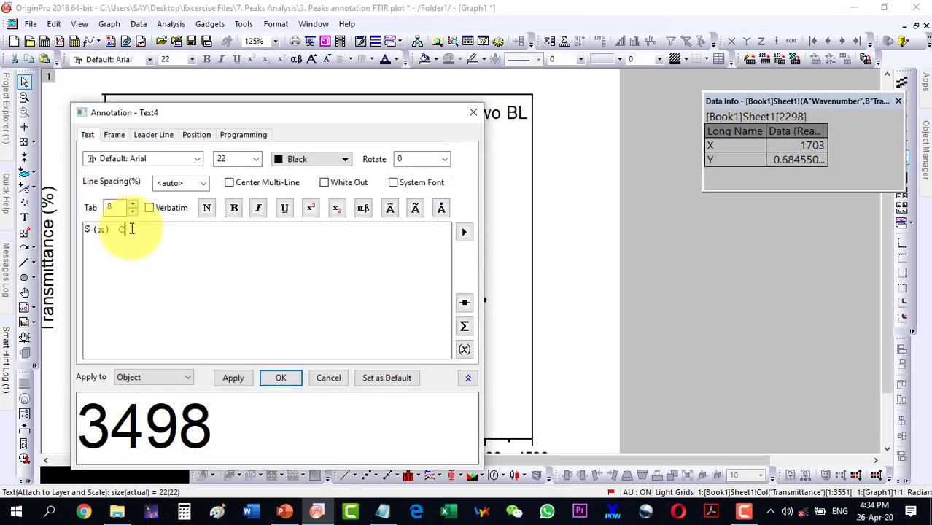
{"action": "type", "text": "-O"}
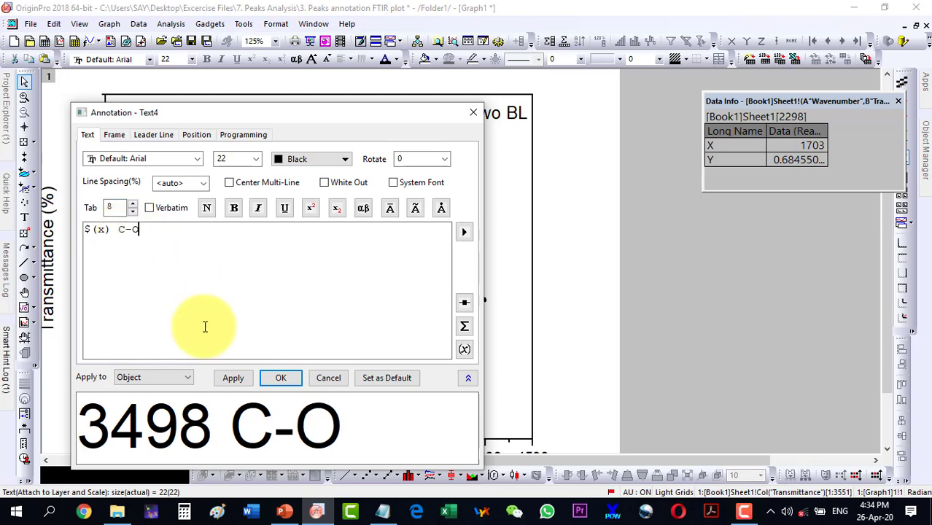
{"action": "left_click", "coordinate": [270, 377]}
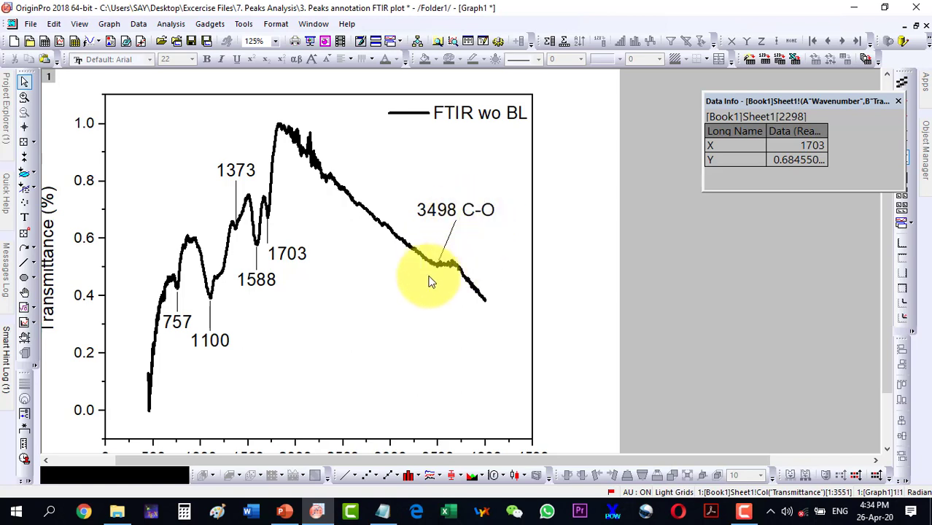
Enlarge the text of the 1703 label to font size 53.
{"action": "left_click", "coordinate": [287, 257]}
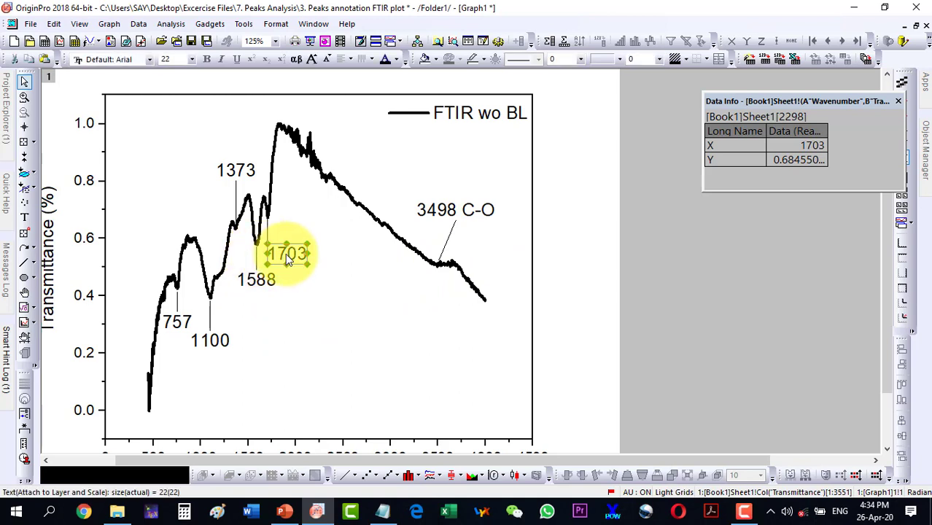
{"action": "key", "text": "ctrl+shift+period"}
{"action": "key", "text": "ctrl+shift+period"}
{"action": "key", "text": "ctrl+shift+period"}
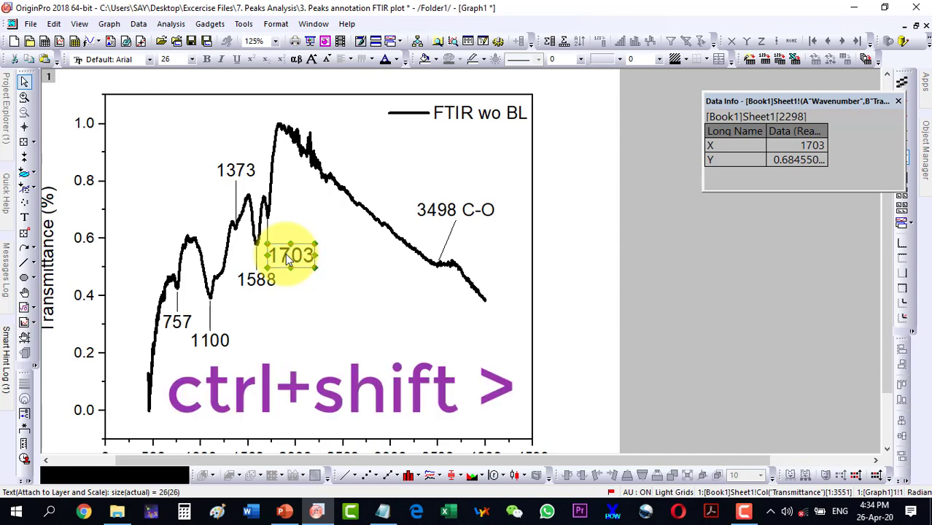
{"action": "key", "text": "ctrl+shift+period"}
{"action": "key", "text": "ctrl+shift+period"}
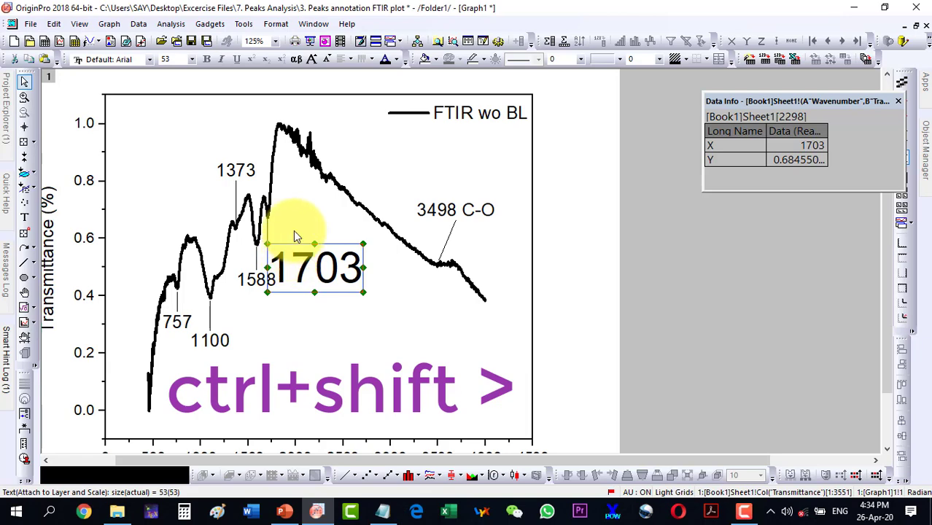
{"action": "left_click", "coordinate": [293, 230]}
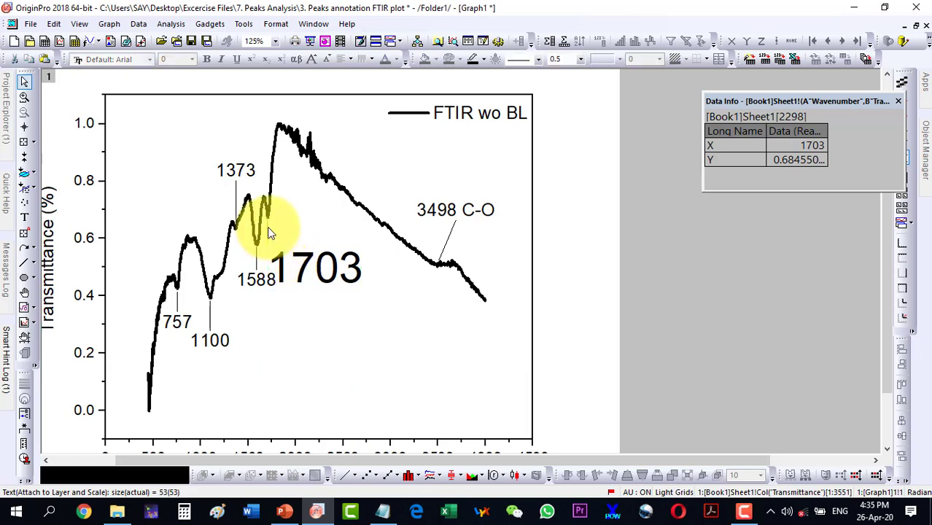
Set the leader line width of the 1703 annotation to 5.
{"action": "double_click", "coordinate": [267, 226]}
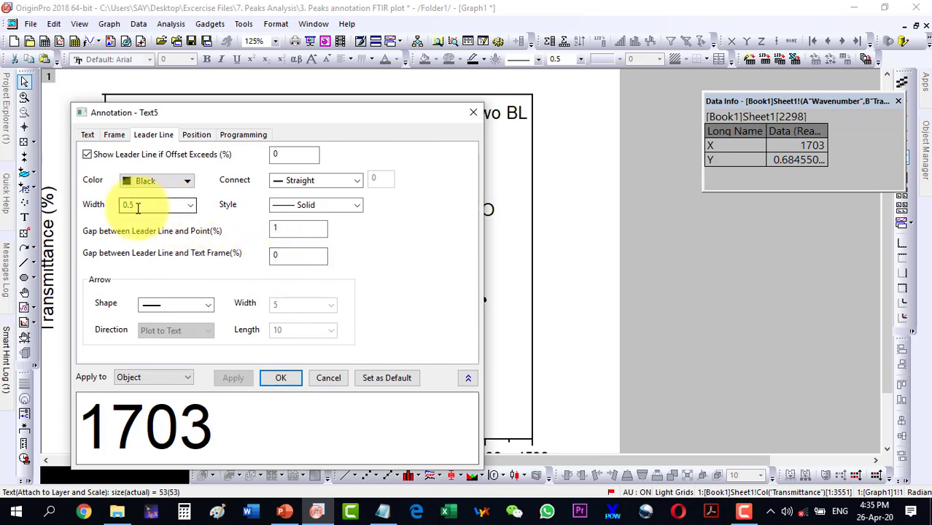
{"action": "left_click", "coordinate": [190, 208]}
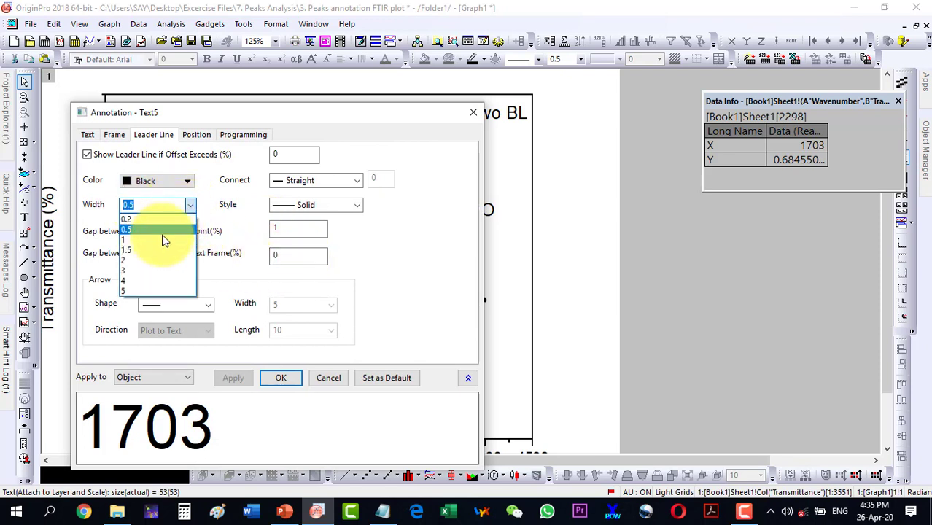
{"action": "left_click", "coordinate": [144, 291]}
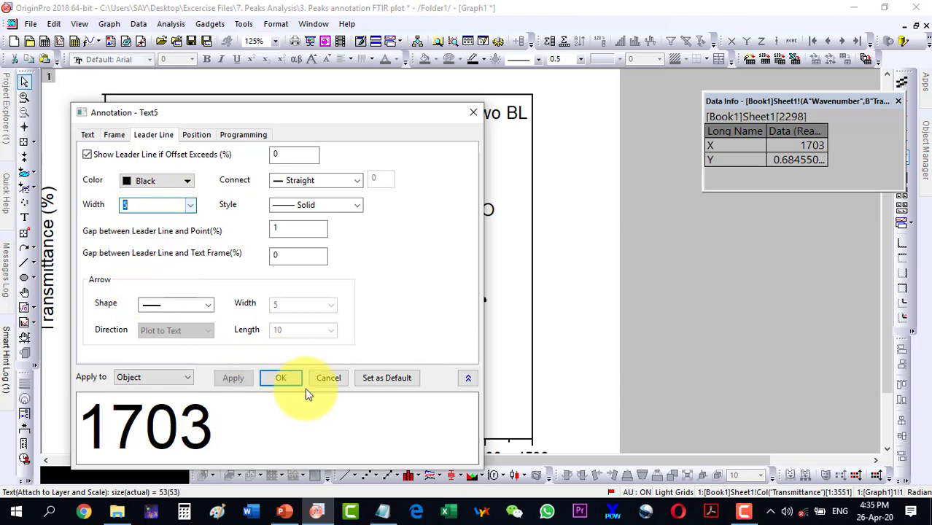
{"action": "left_click", "coordinate": [281, 379]}
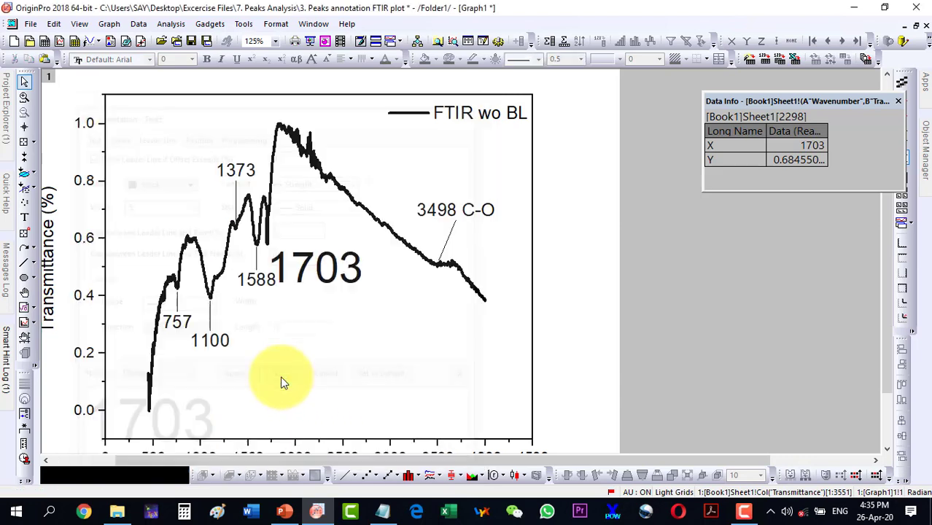
Format the leader line of the 1703 annotation with width 2 and the colour red.
{"action": "double_click", "coordinate": [268, 244]}
{"action": "left_click", "coordinate": [160, 206]}
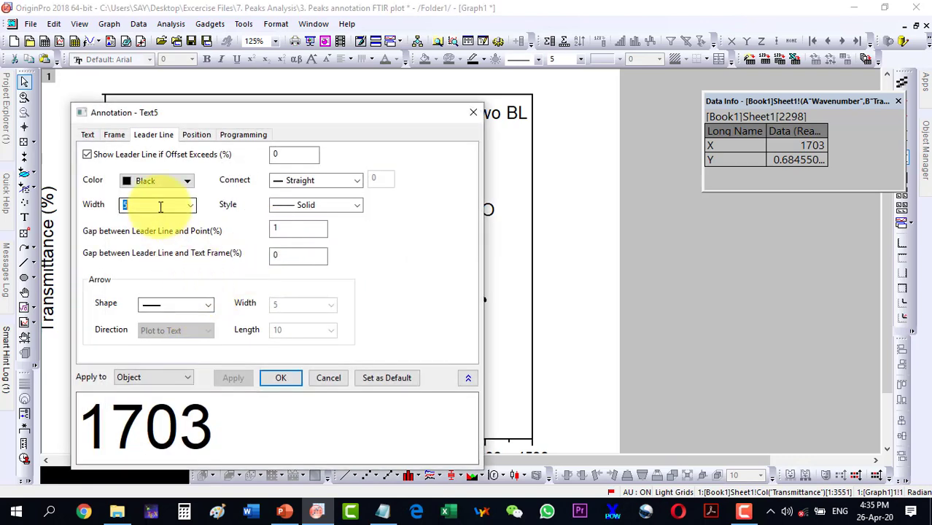
{"action": "left_click", "coordinate": [191, 205]}
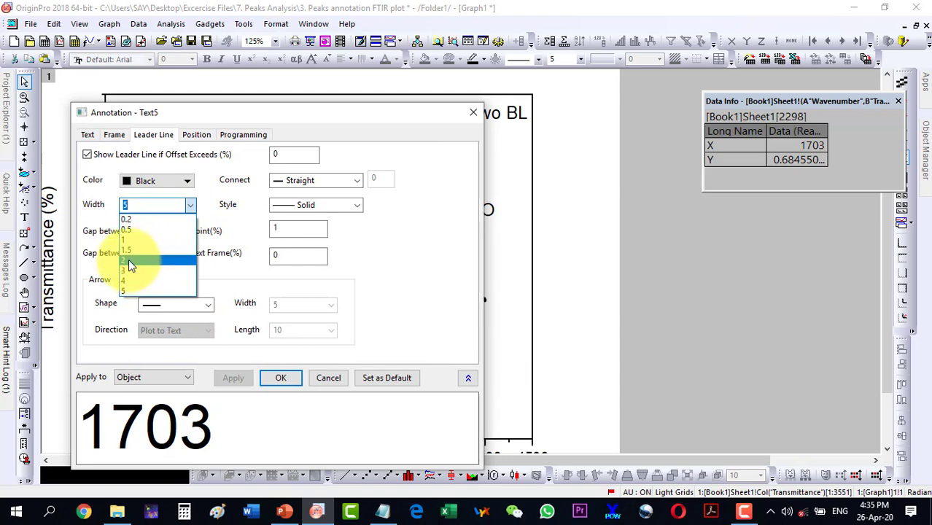
{"action": "left_click", "coordinate": [129, 262]}
{"action": "left_click", "coordinate": [186, 181]}
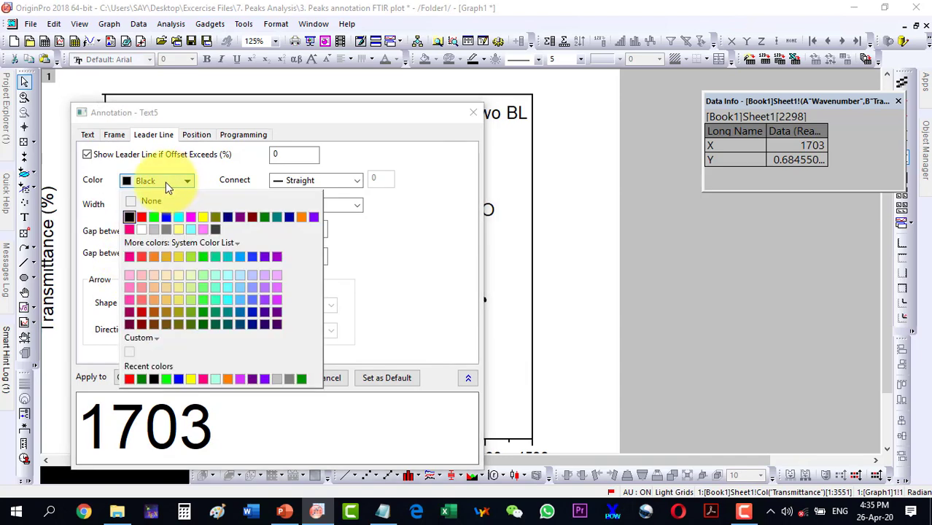
{"action": "left_click", "coordinate": [142, 217]}
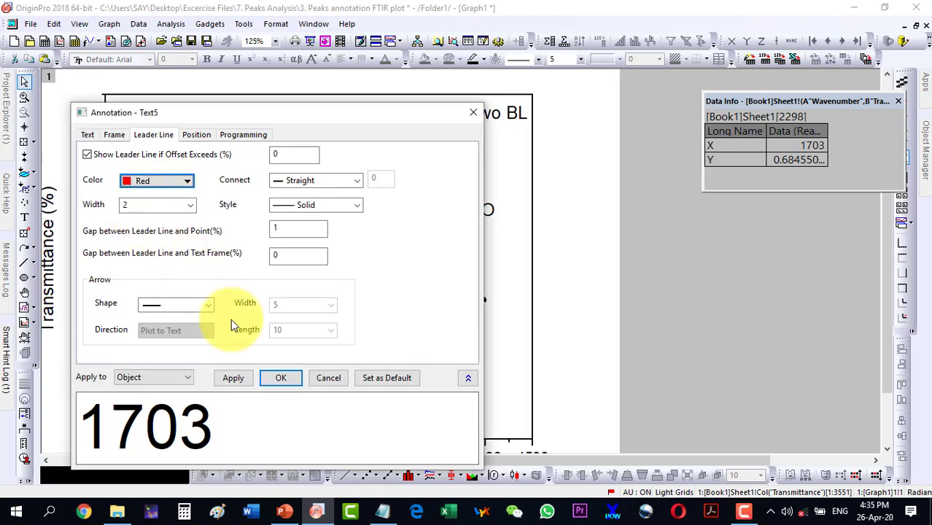
{"action": "left_click", "coordinate": [280, 377]}
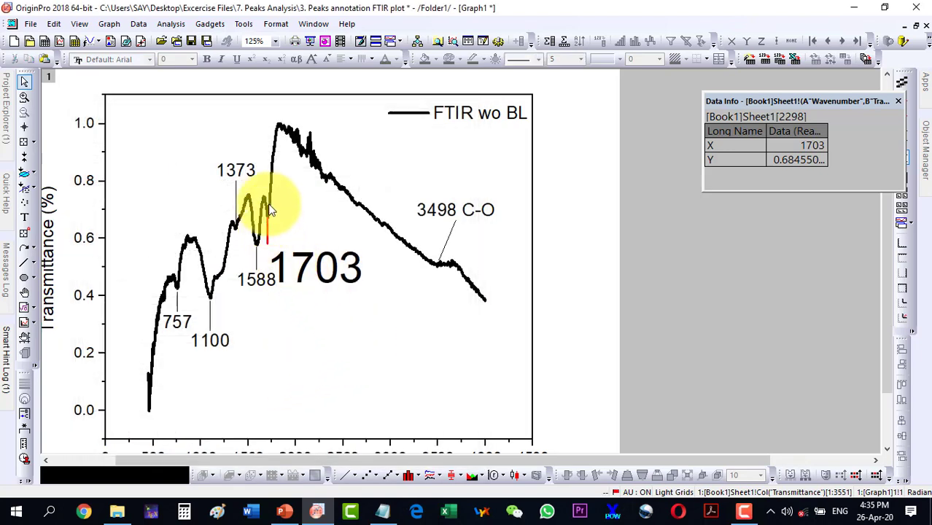